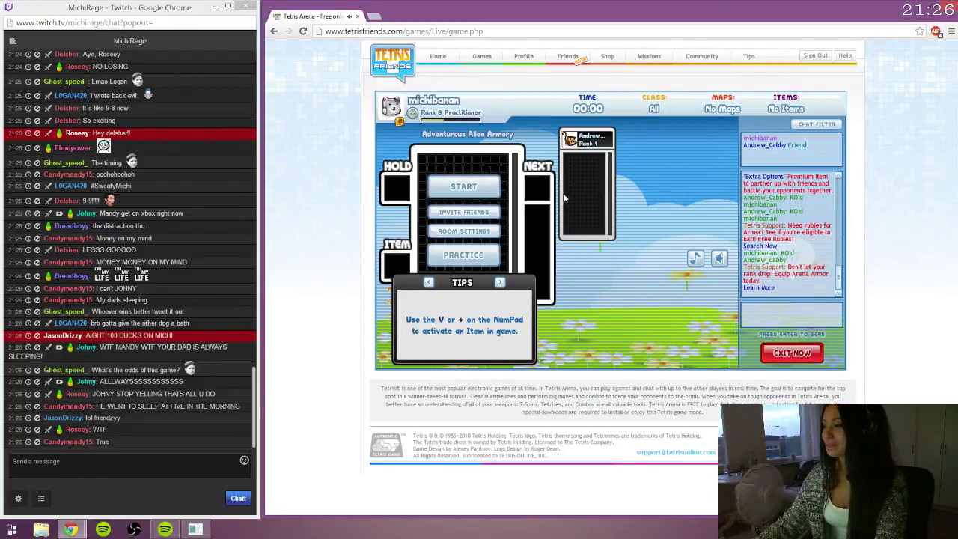
- Start the Arena match and stack the opening square, S, L, J and T pieces
click(464, 188)
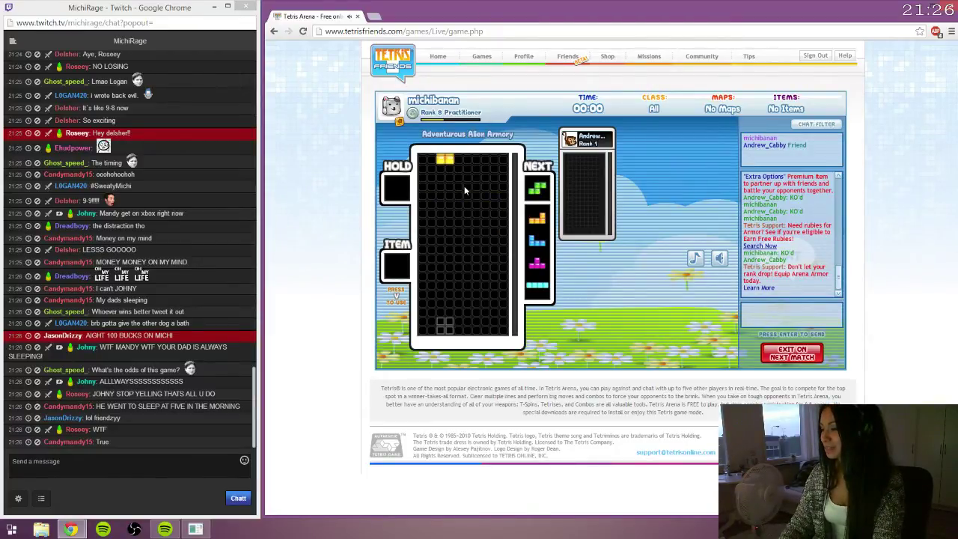
key(Left)
key(Left)
key(space)
key(space)
key(Up)
key(Up)
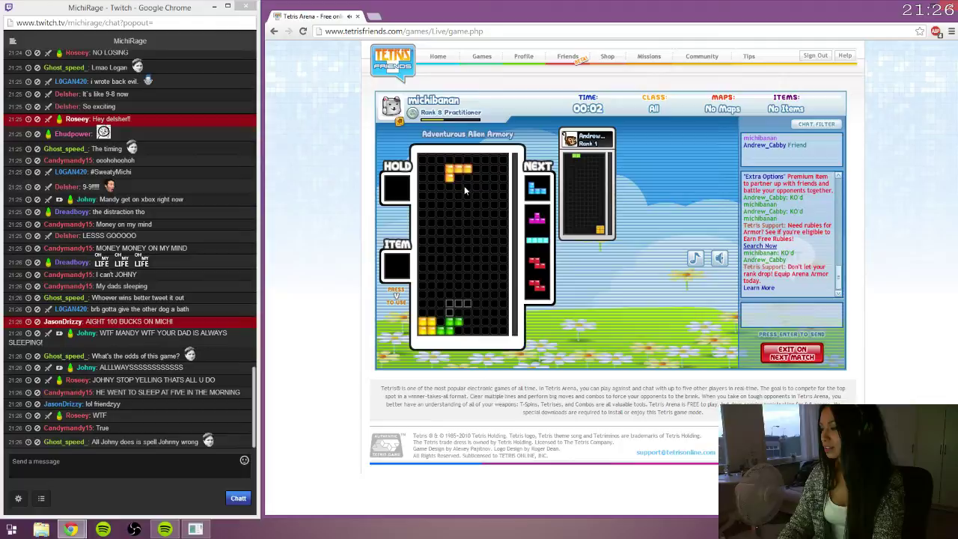
key(Left)
key(space)
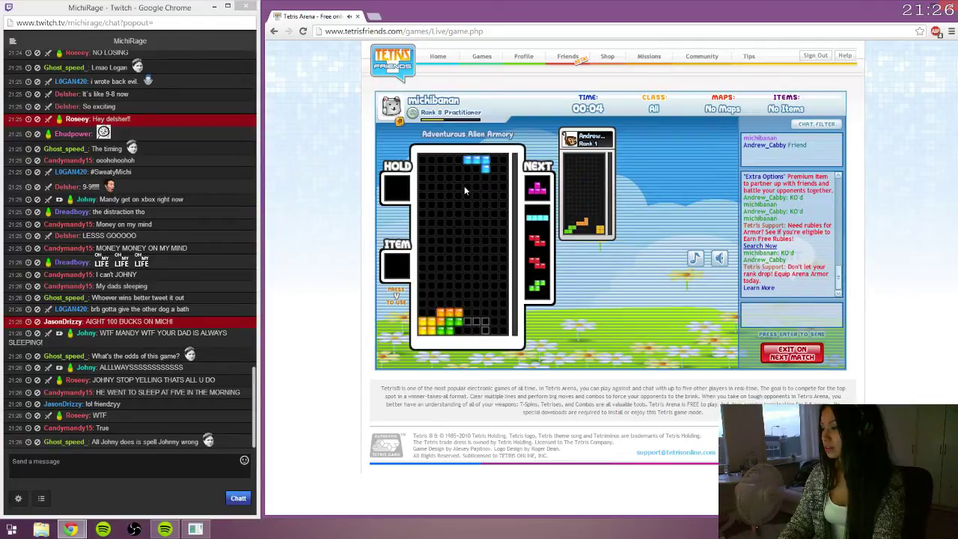
key(space)
key(Down)
key(Down)
key(Down)
key(Down)
key(Down)
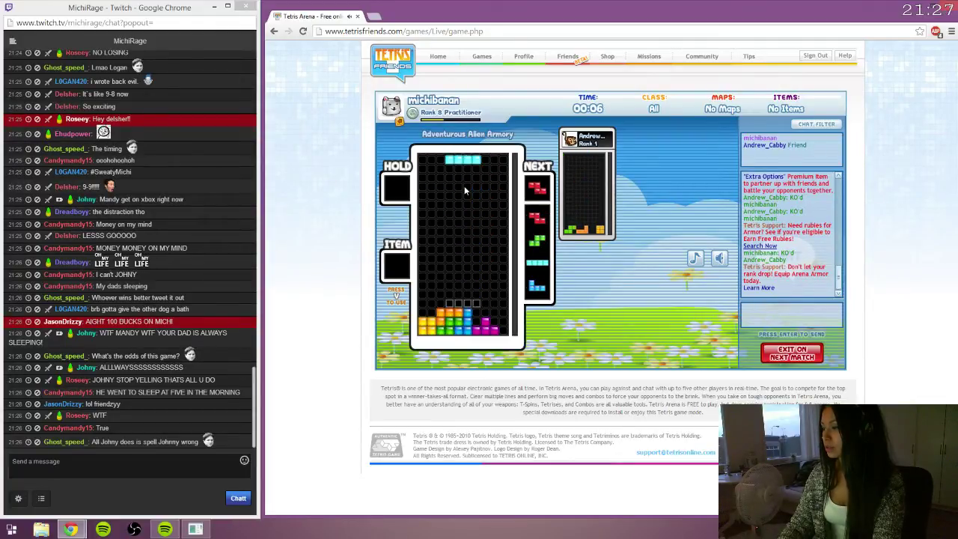
- Hold the cyan I, then place two red Z pieces and a green S
key(shift)
key(Up)
key(Right)
key(Right)
key(space)
key(Left)
key(Left)
key(Left)
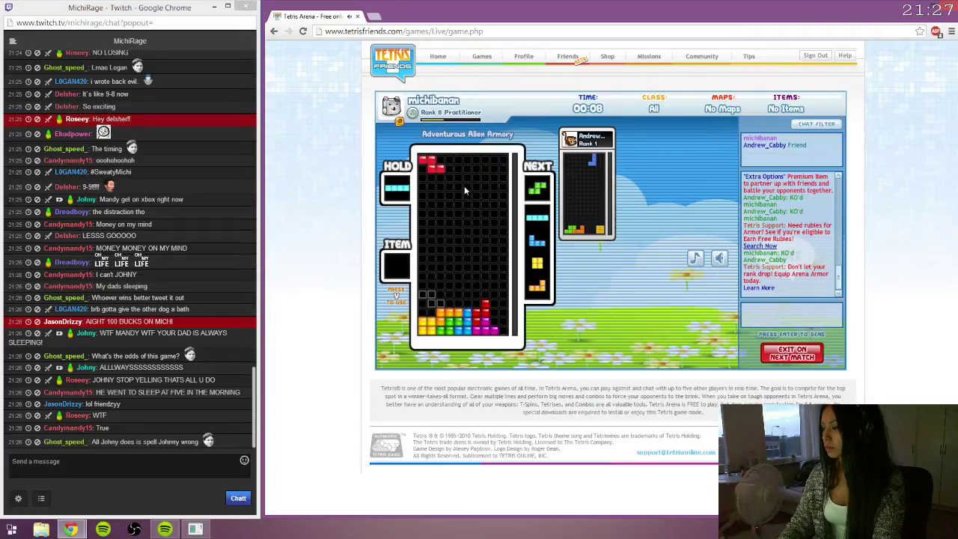
key(Up)
key(space)
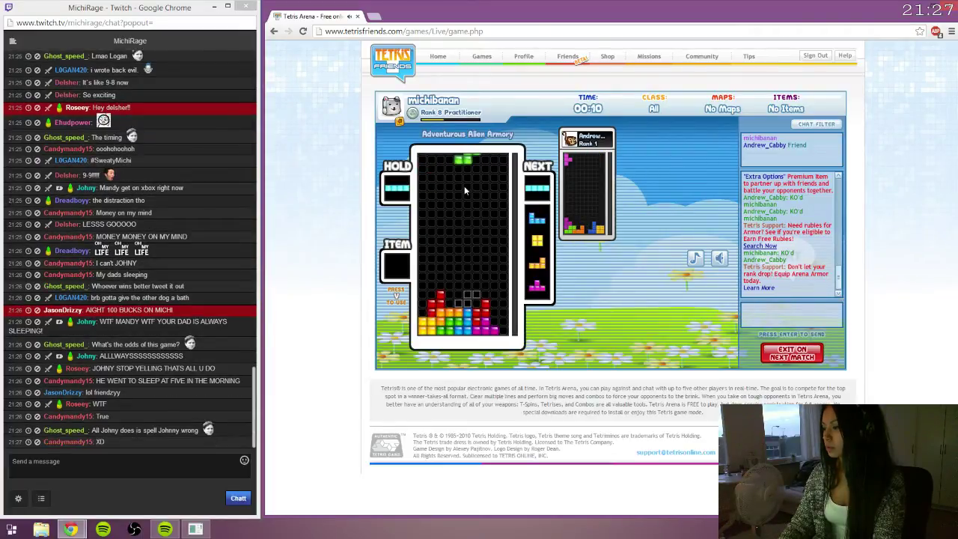
key(Right)
key(space)
- Stand a cyan I at the right edge, then place a blue J and a yellow square
key(Up)
key(Right)
key(Right)
key(Right)
key(Left)
key(Right)
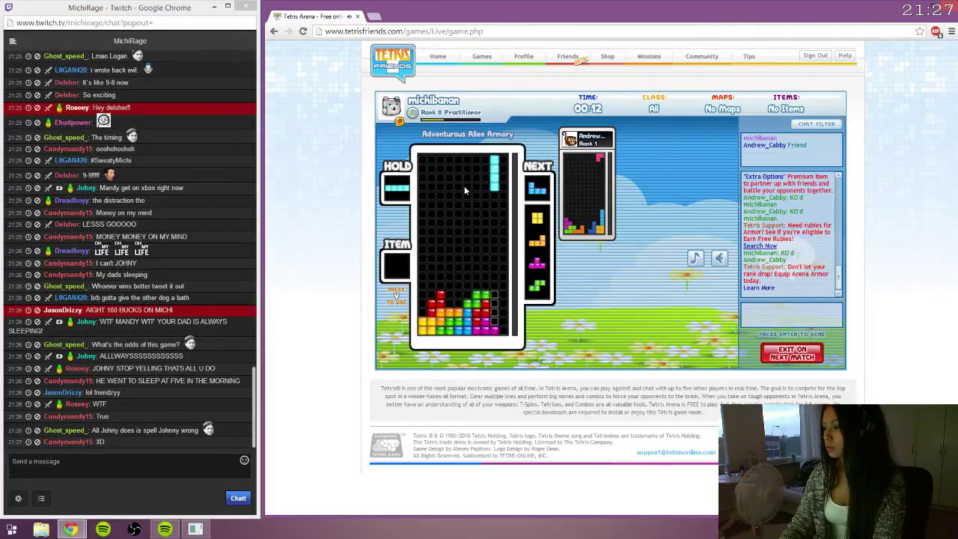
key(space)
key(Up)
key(Left)
key(space)
key(Right)
key(Right)
key(Right)
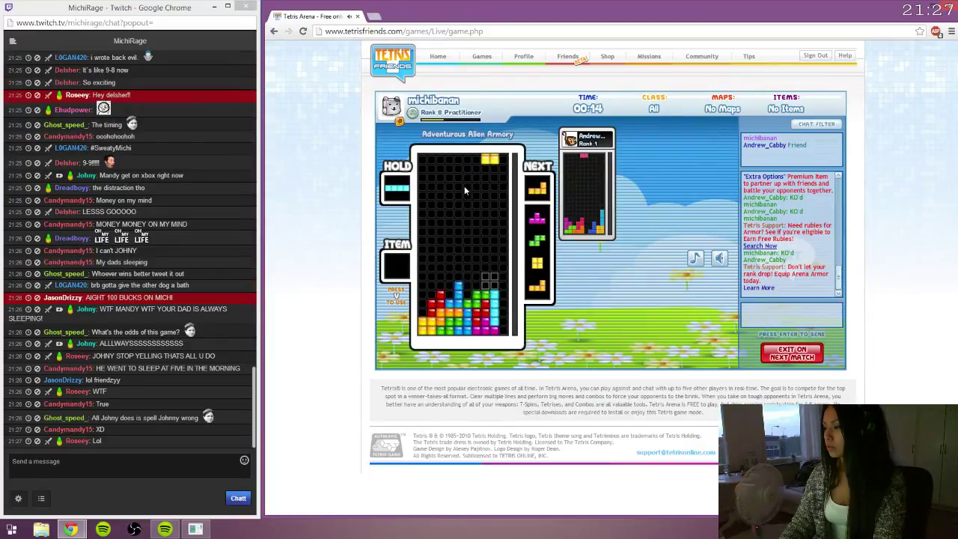
key(space)
- Swap the held I back in and drop it at the right edge, clearing two lines
key(Left)
key(shift)
key(Up)
key(Right)
key(Right)
key(Right)
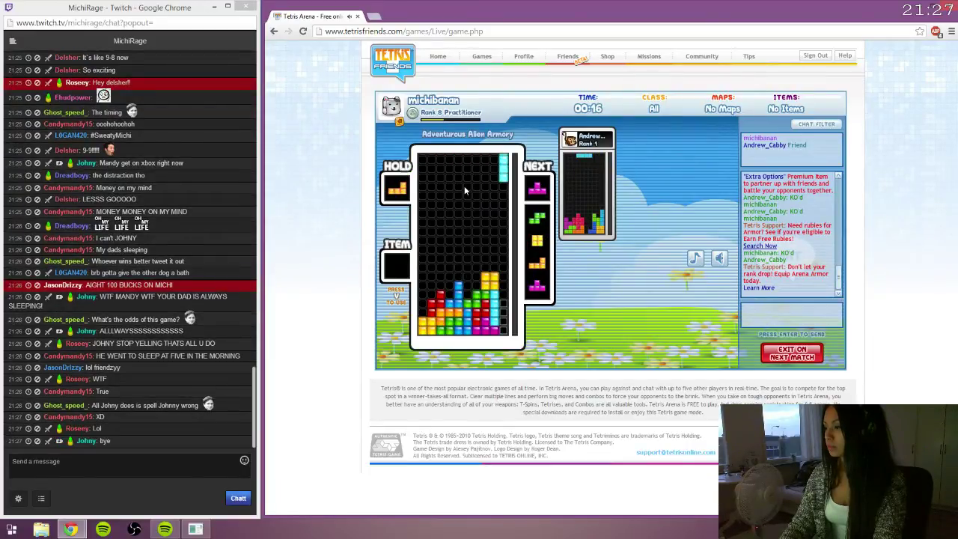
key(space)
- Place a magenta T, a green S, a yellow square and an orange L on the stack
key(Up)
key(Left)
key(space)
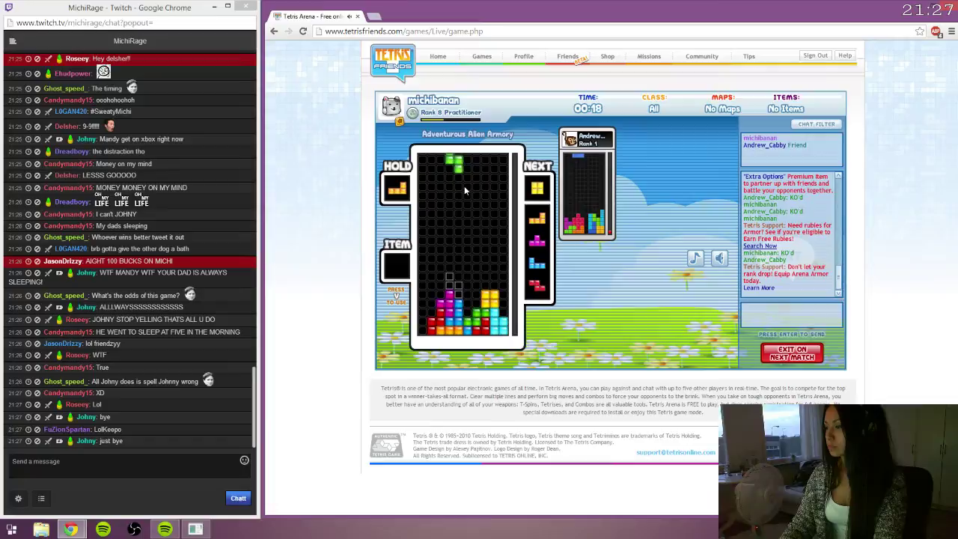
key(Up)
key(space)
key(Right)
key(Right)
key(Right)
key(space)
key(Left)
key(Left)
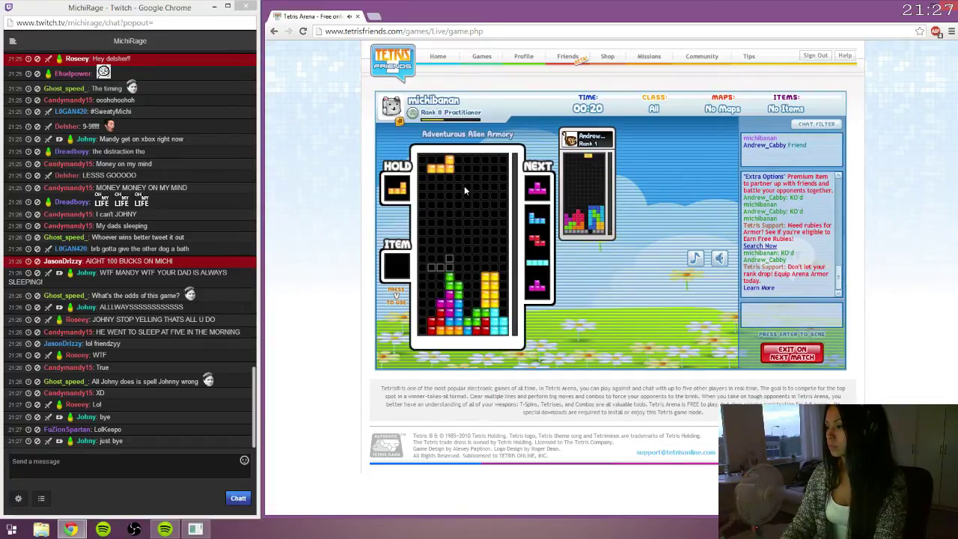
key(Right)
key(space)
- Hold the magenta T, place the orange L, and clear two lines with a blue piece
key(Right)
key(shift)
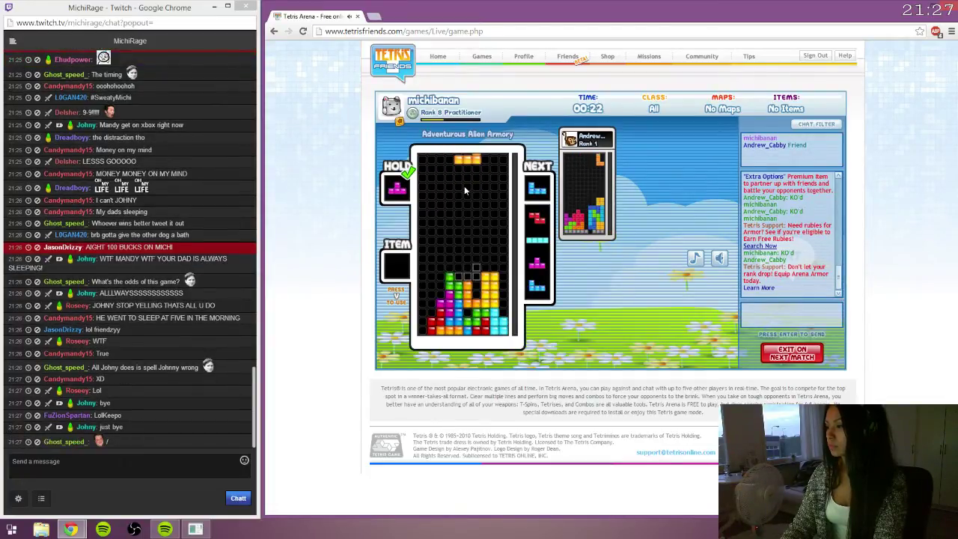
key(Right)
key(Right)
key(space)
key(Right)
key(space)
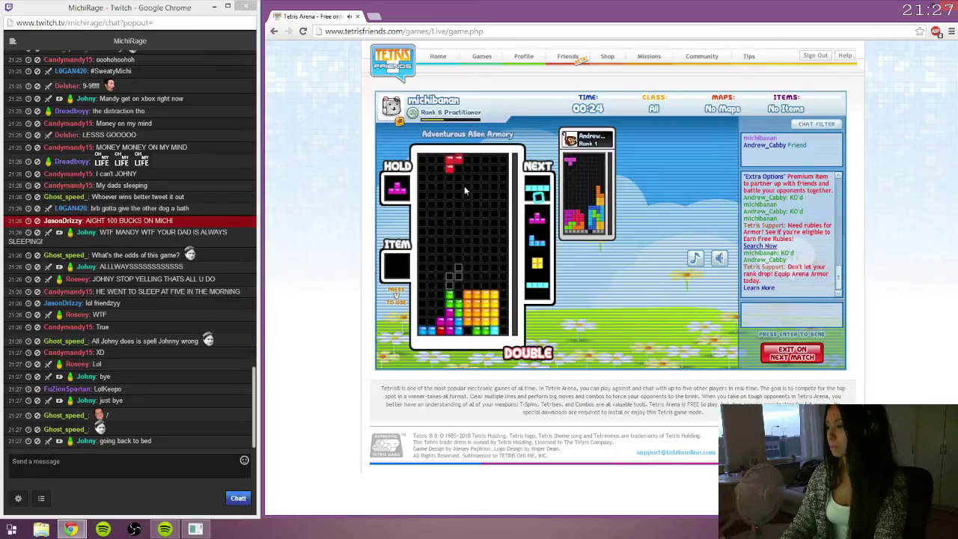
- Drop a red Z lower left, a cyan I into the right well, and the magenta T
key(Left)
key(Left)
key(space)
key(Left)
key(Up)
key(Right)
key(Right)
key(Right)
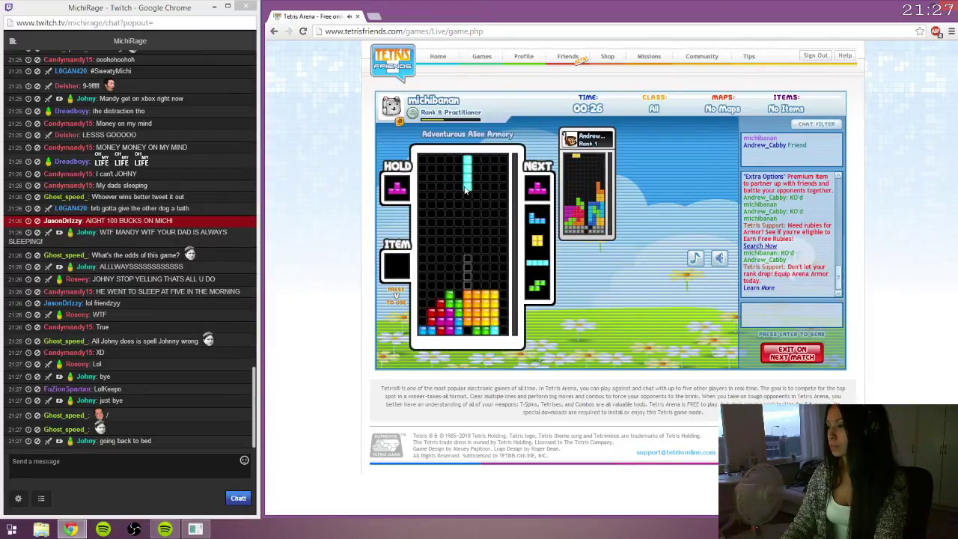
key(Right)
key(Right)
key(Right)
key(space)
key(Left)
key(space)
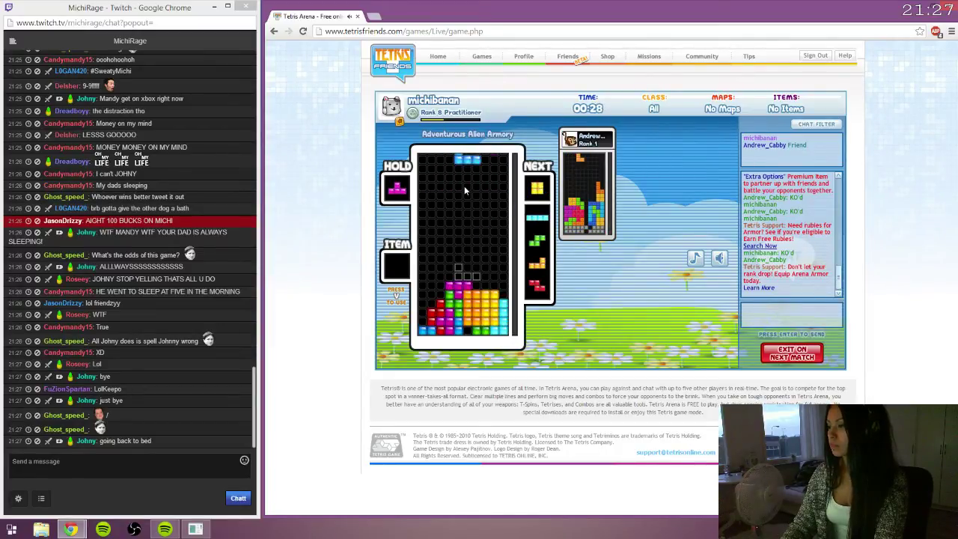
- Place a blue piece and a yellow square, then drop an I into the well to clear lines
key(Right)
key(Right)
key(Right)
key(space)
key(Right)
key(Right)
key(Right)
key(space)
key(Left)
key(Left)
key(Left)
key(space)
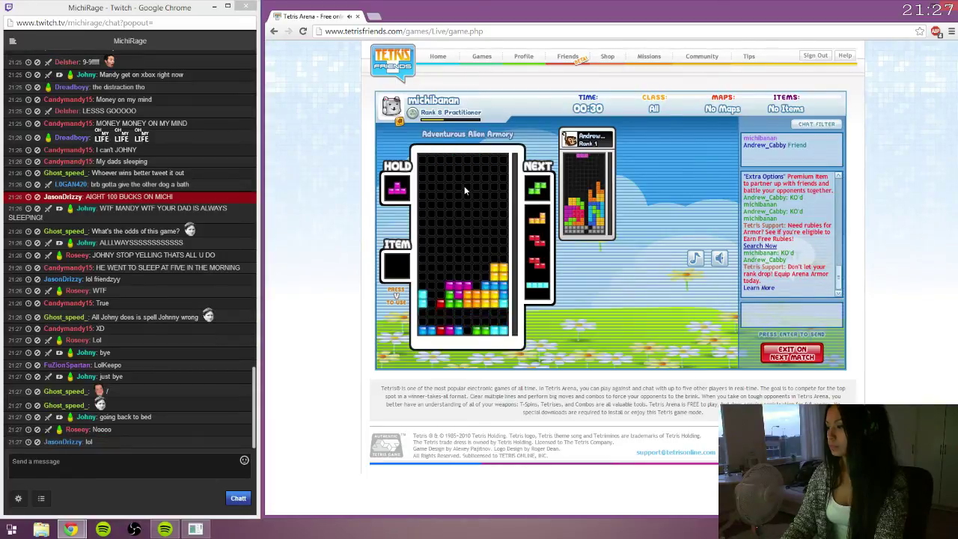
- Build up the stack, holding the green S and cyan I, and clear the first line
key(shift)
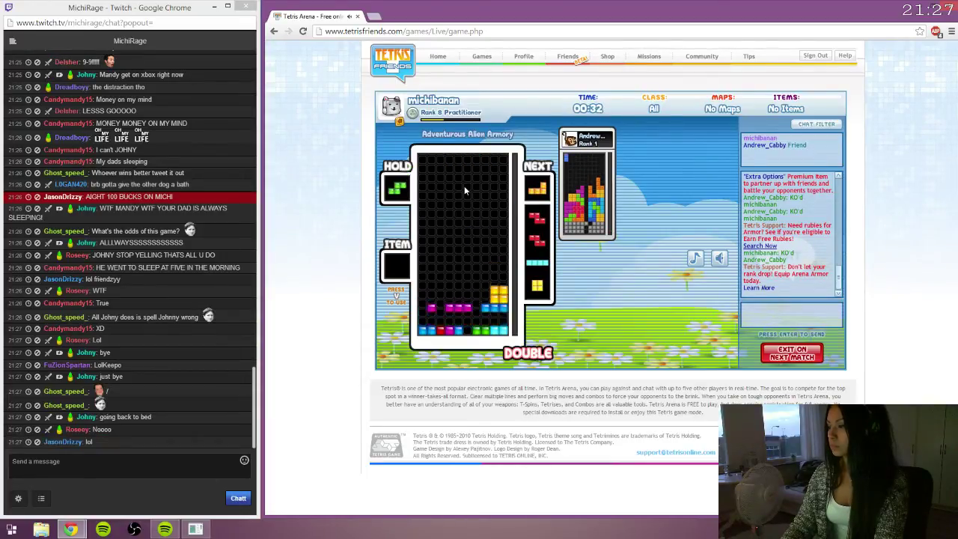
key(space)
key(Left)
key(Left)
key(space)
key(space)
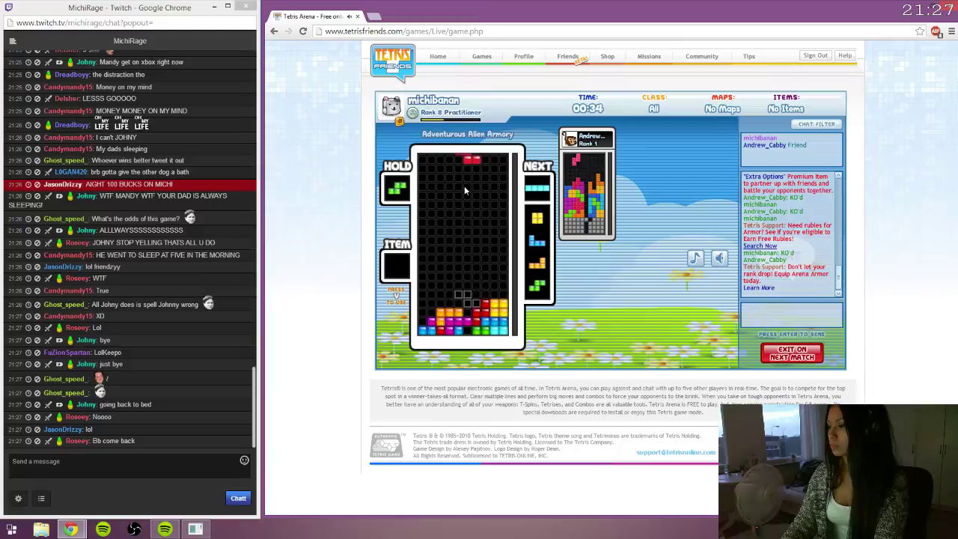
key(space)
key(shift)
key(space)
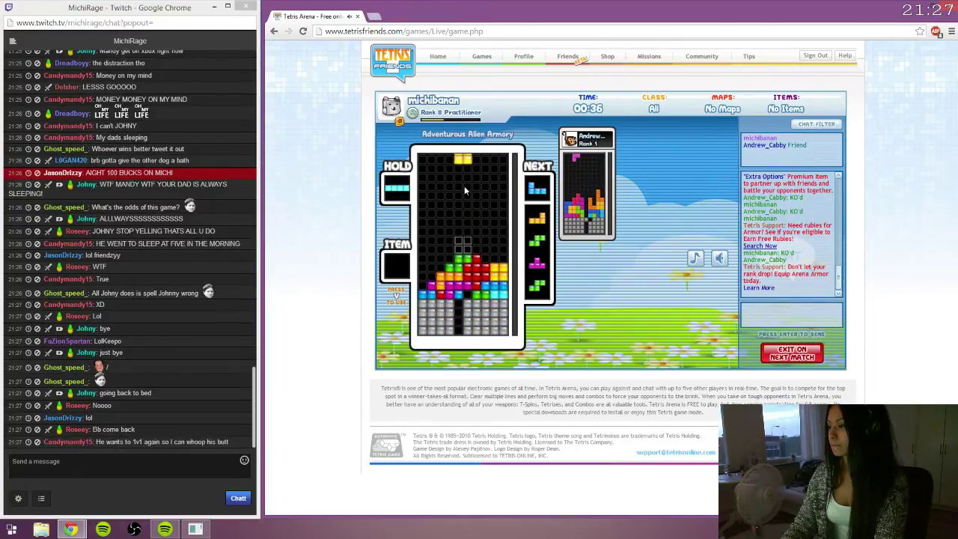
key(Right)
key(Right)
key(Right)
key(space)
key(Up)
key(Right)
key(Right)
key(space)
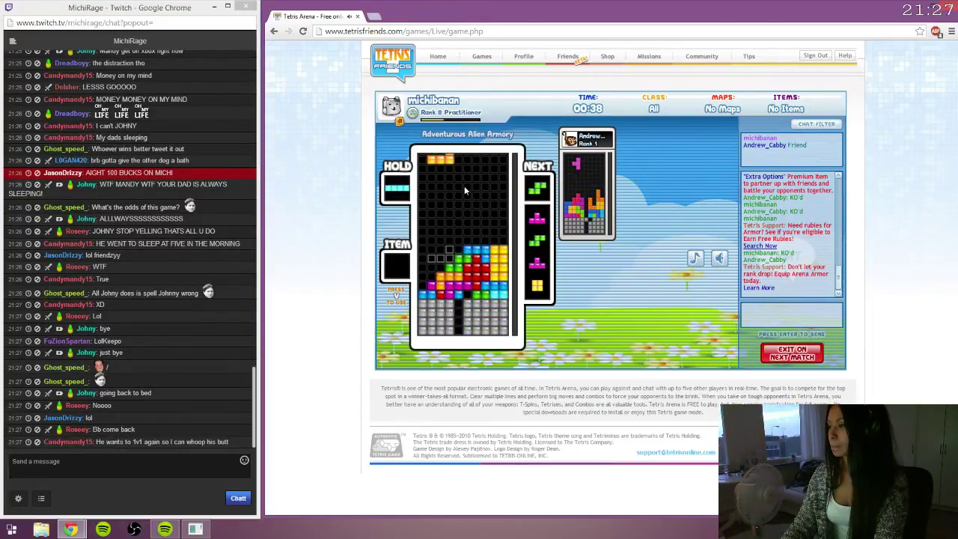
key(space)
key(space)
key(space)
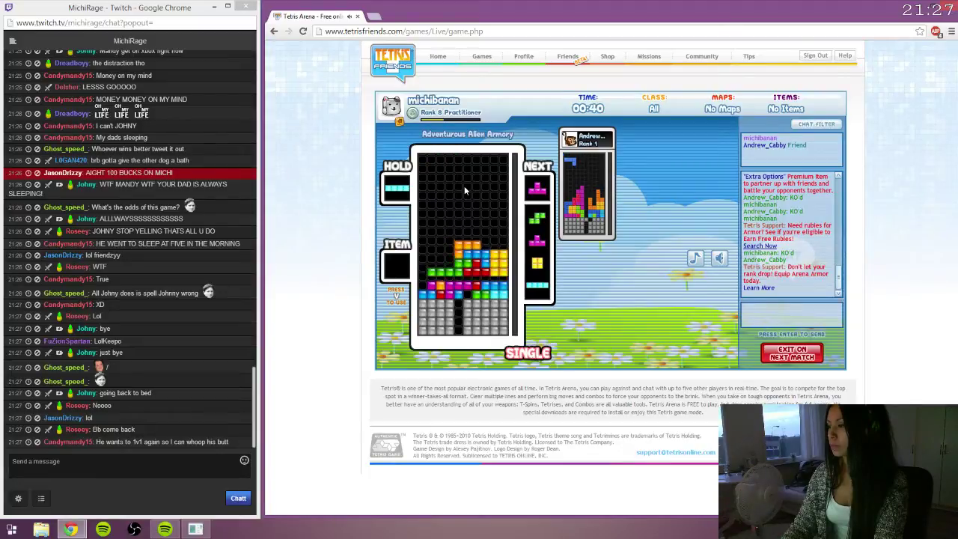
key(space)
- Hold the T, clear two lines with the I, then fit T, O, I and L pieces
key(shift)
key(Up)
key(Left)
key(Left)
key(Left)
key(space)
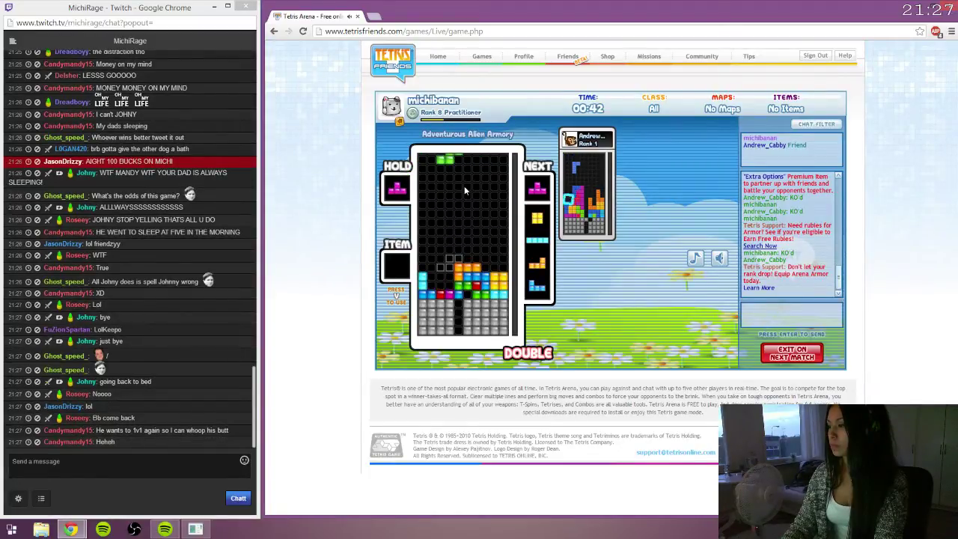
key(shift)
key(space)
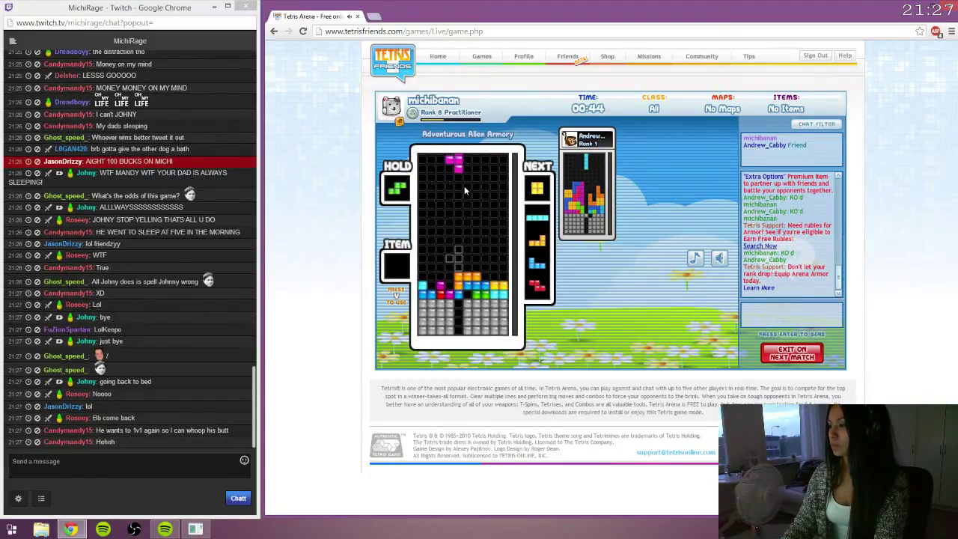
key(Up)
key(Left)
key(space)
key(Right)
key(Right)
key(Right)
key(space)
key(Up)
key(Left)
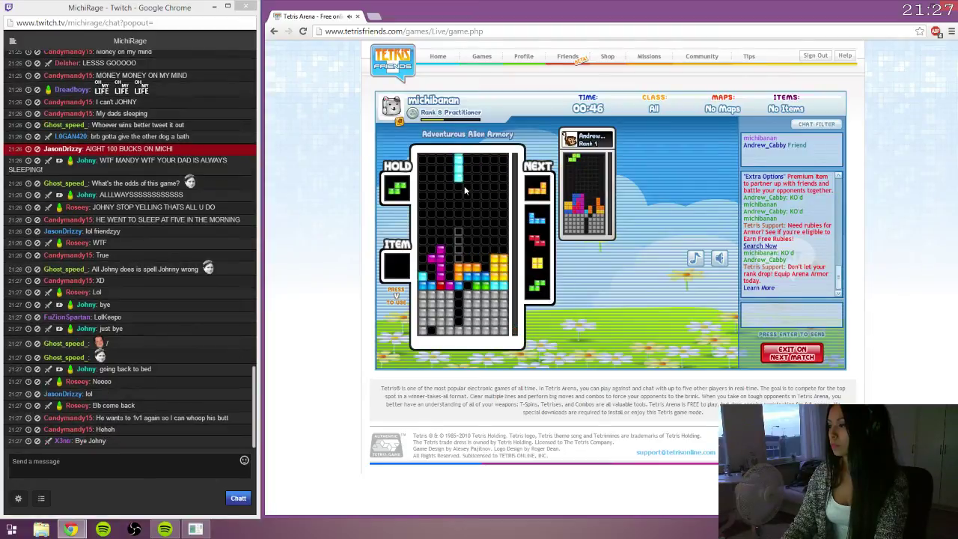
key(Left)
key(space)
key(Up)
key(Up)
- Hold the J, stack S, Z and O, drop an I for a double, and clear a line with the T
key(space)
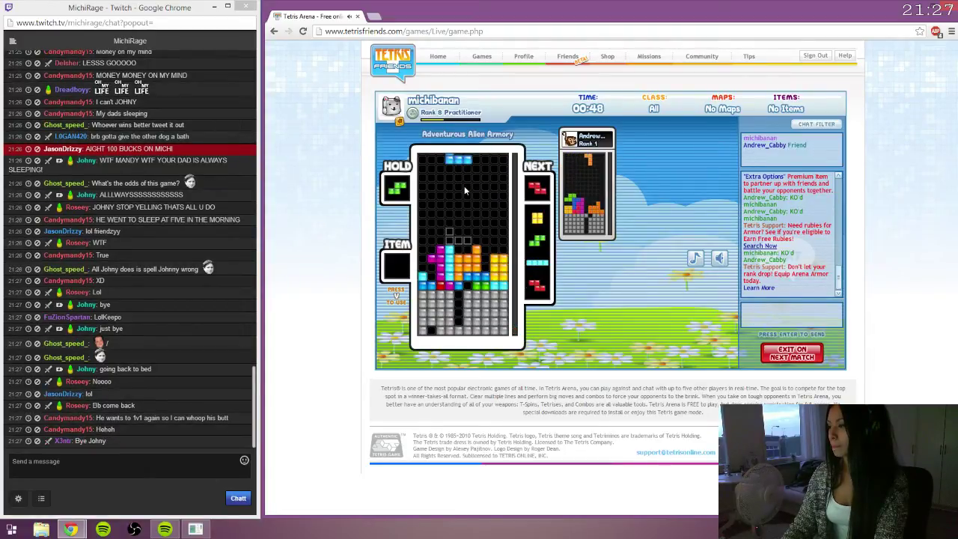
key(shift)
key(space)
key(Up)
key(Left)
key(Left)
key(Left)
key(space)
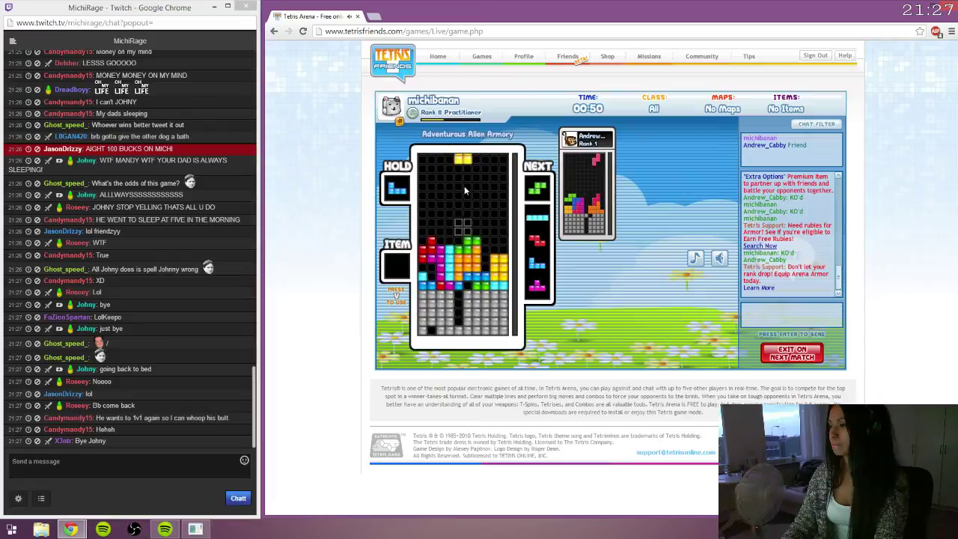
key(Right)
key(Right)
key(Right)
key(space)
key(Up)
key(space)
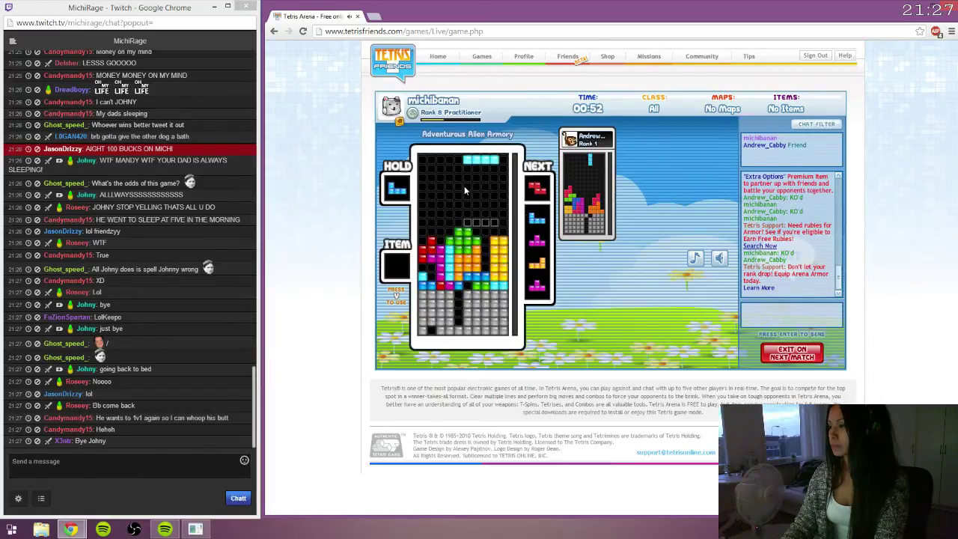
key(space)
key(Up)
key(Left)
key(Left)
key(space)
key(Up)
key(Left)
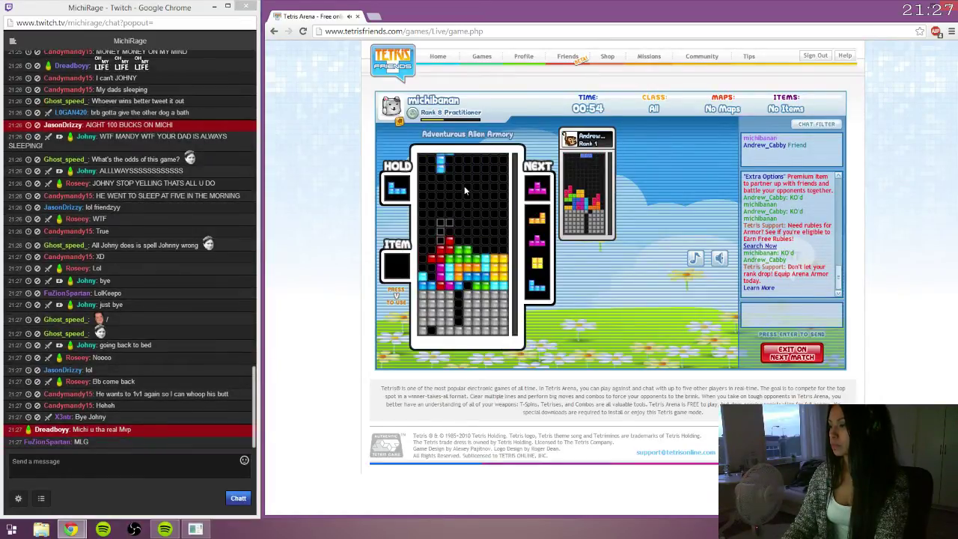
key(Right)
key(Right)
key(Right)
key(Up)
key(space)
key(Up)
key(Left)
key(Left)
key(Left)
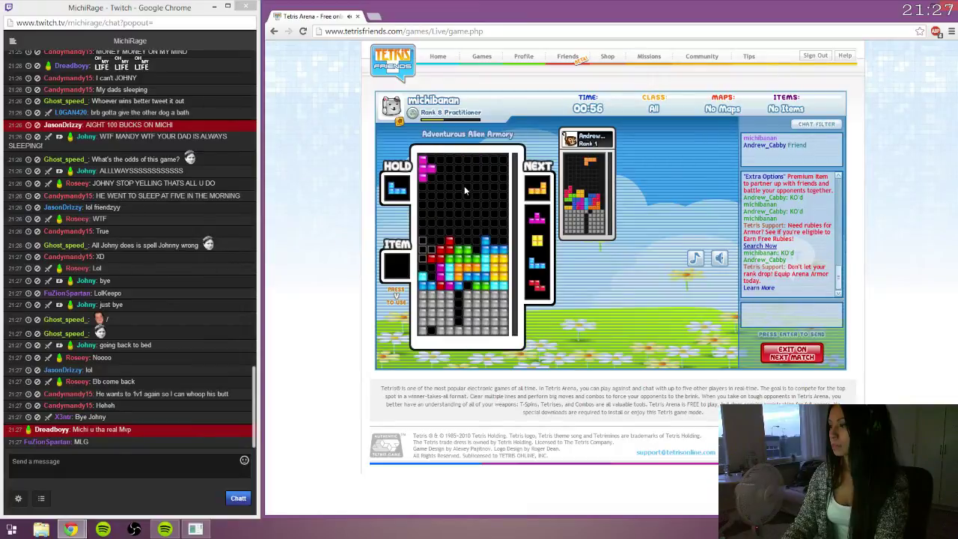
key(space)
- Swap the held L back into play and clear several lines, including a double
key(shift)
key(Right)
key(space)
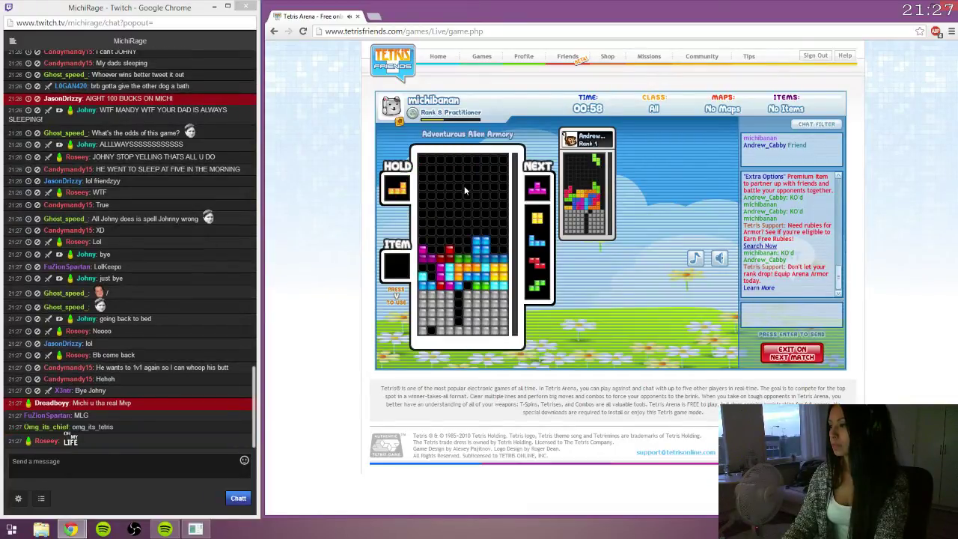
key(shift)
key(Up)
key(Right)
key(Right)
key(Right)
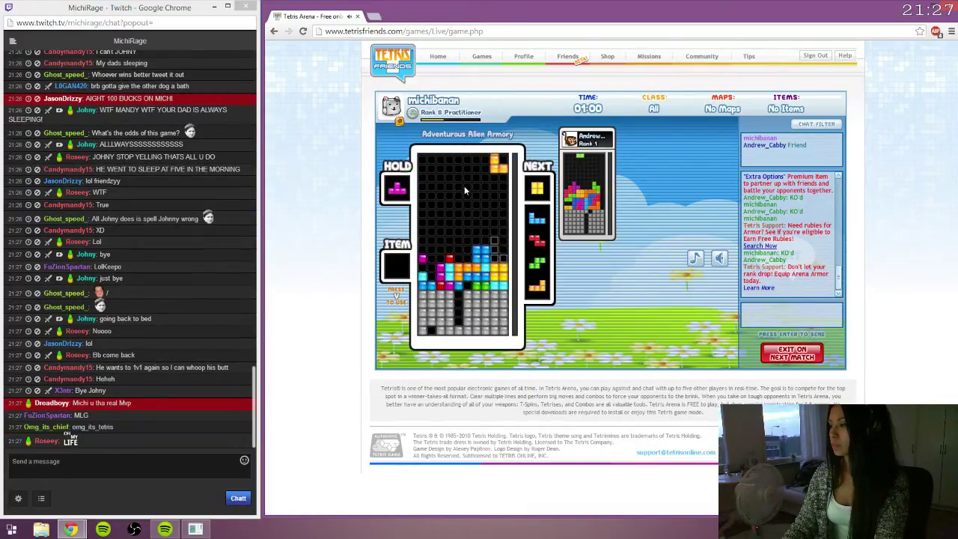
key(space)
key(Left)
key(space)
key(Left)
key(Left)
key(space)
key(Left)
key(Left)
key(Left)
key(space)
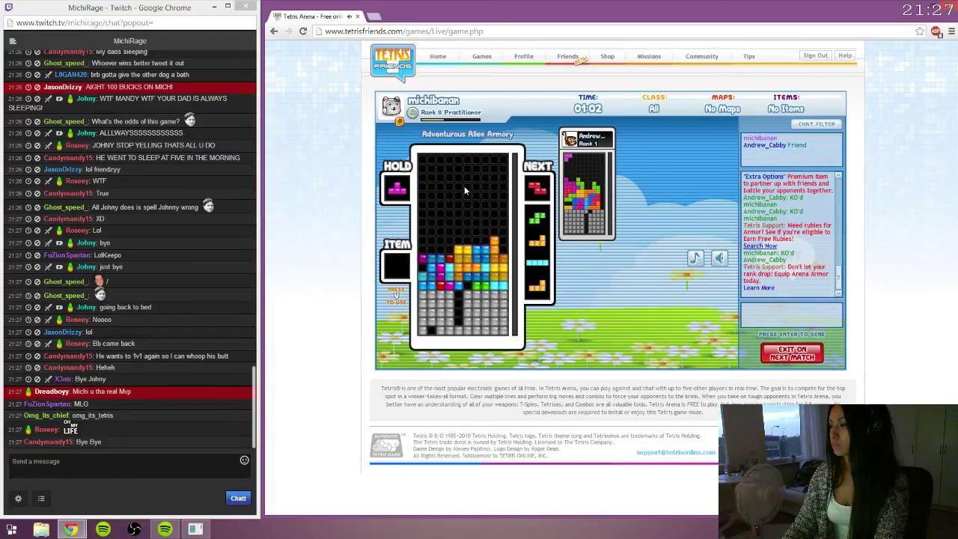
key(Left)
key(space)
key(Right)
key(space)
key(Up)
key(Left)
key(space)
key(Right)
key(Right)
key(space)
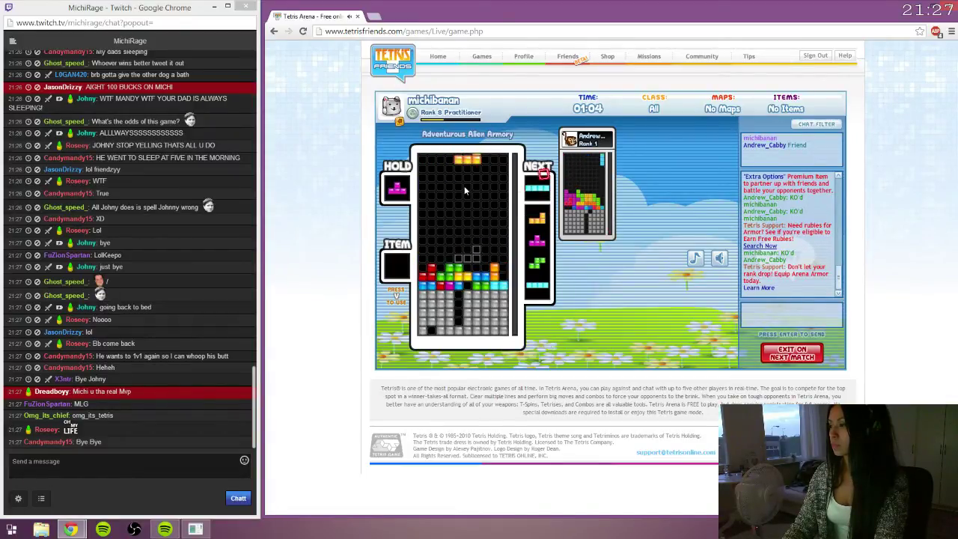
key(Right)
key(Right)
key(Right)
- Fill the well with T and L, clear two lines with an I, then score a triple
key(space)
key(shift)
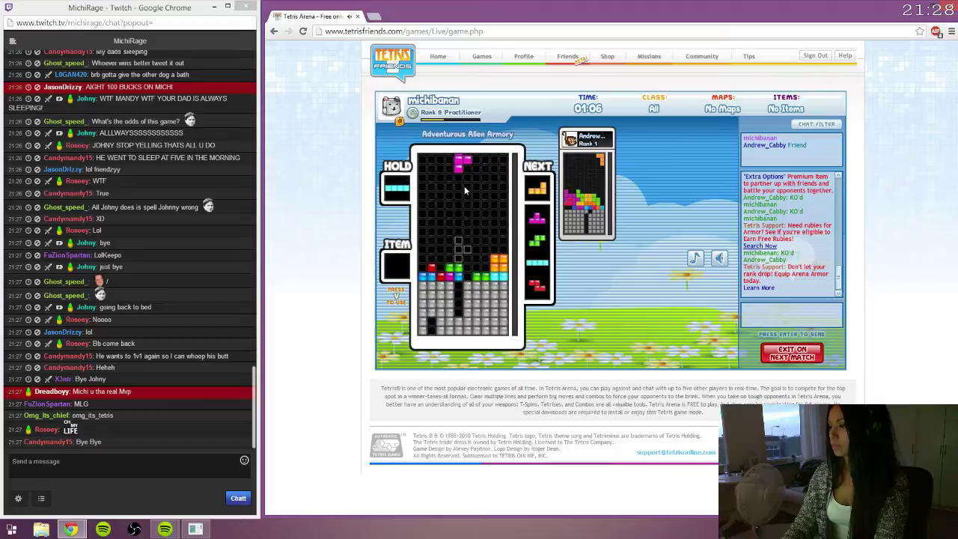
key(space)
key(Left)
key(space)
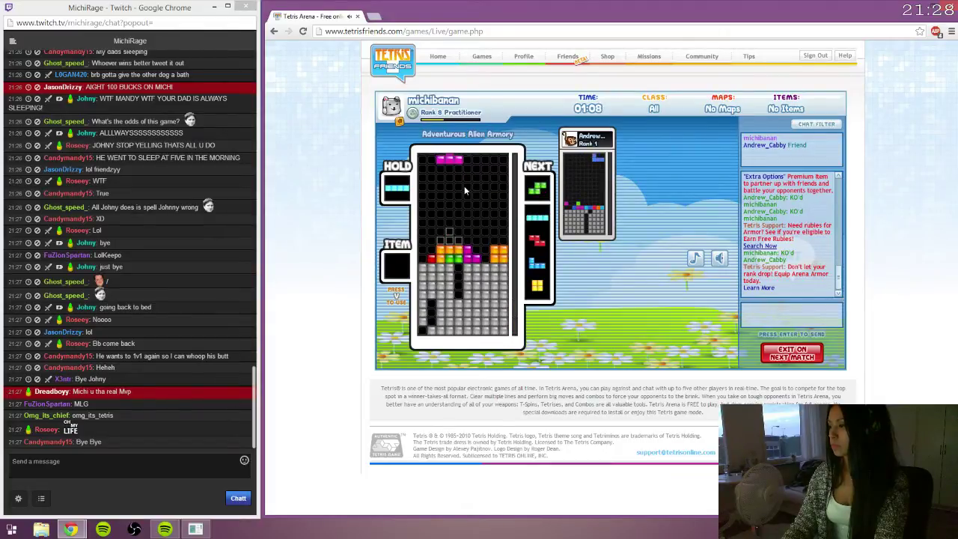
key(Left)
key(Left)
key(space)
key(space)
key(Up)
key(space)
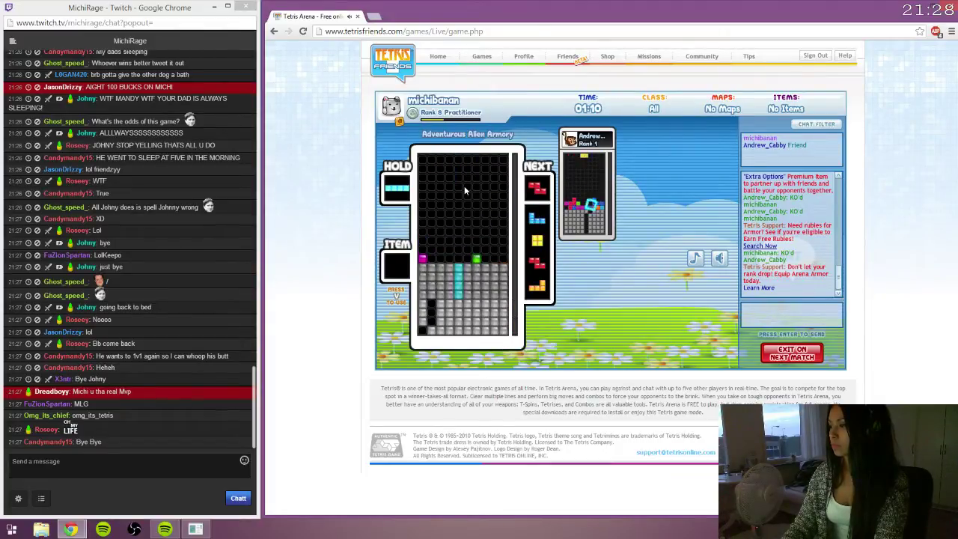
key(shift)
key(Up)
key(Left)
key(Left)
key(Left)
key(space)
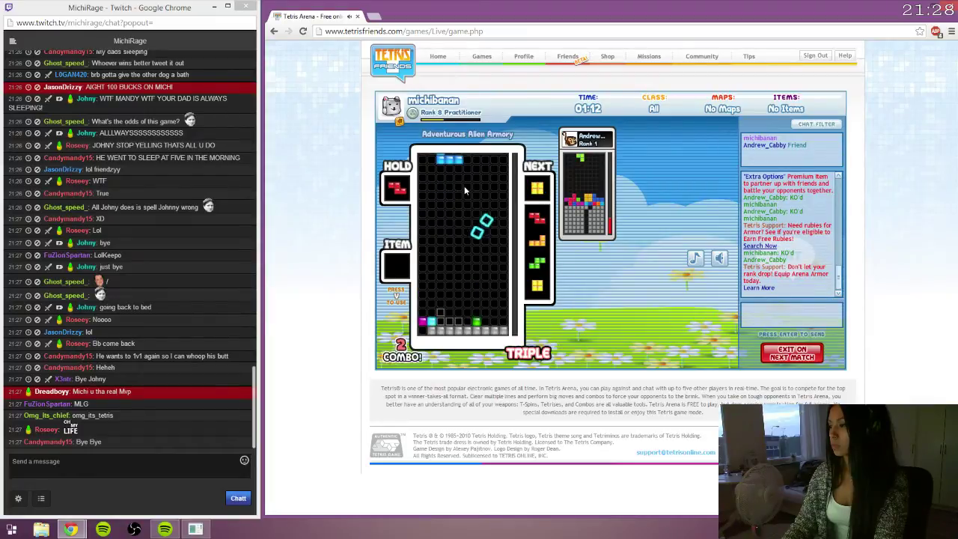
- Stack O, Z, S and O pieces, clear a double with an I, then land another triple
key(space)
key(Right)
key(Right)
key(Right)
key(space)
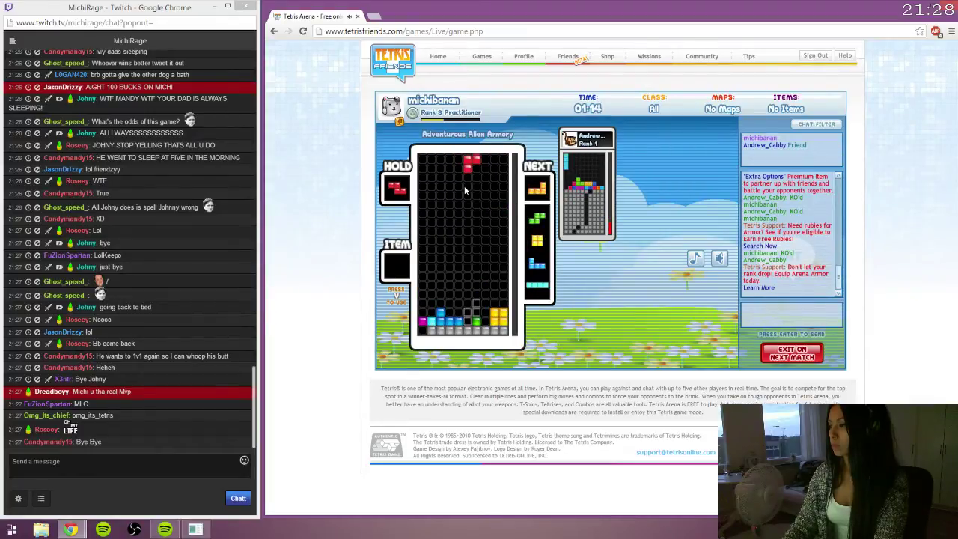
key(Up)
key(space)
key(shift)
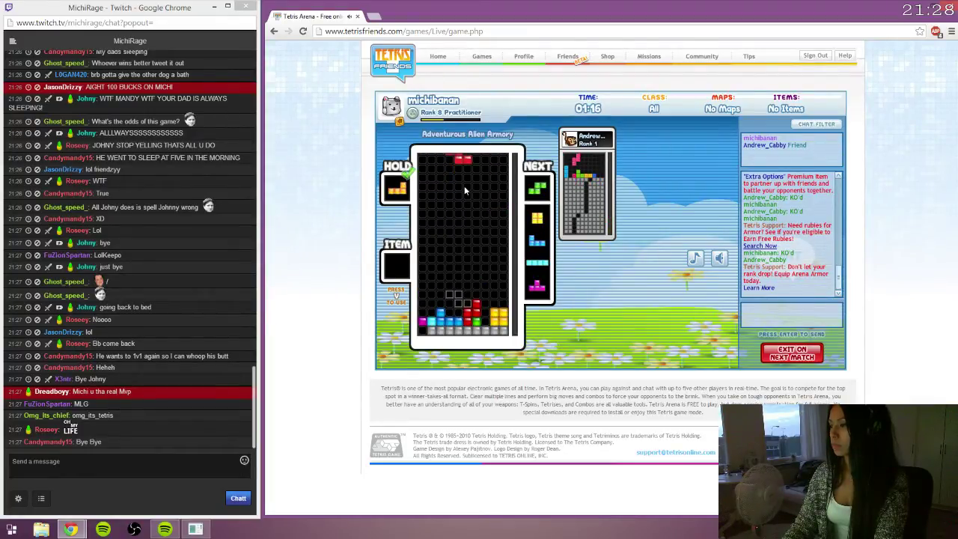
key(Left)
key(space)
key(space)
key(Right)
key(Right)
key(Right)
key(space)
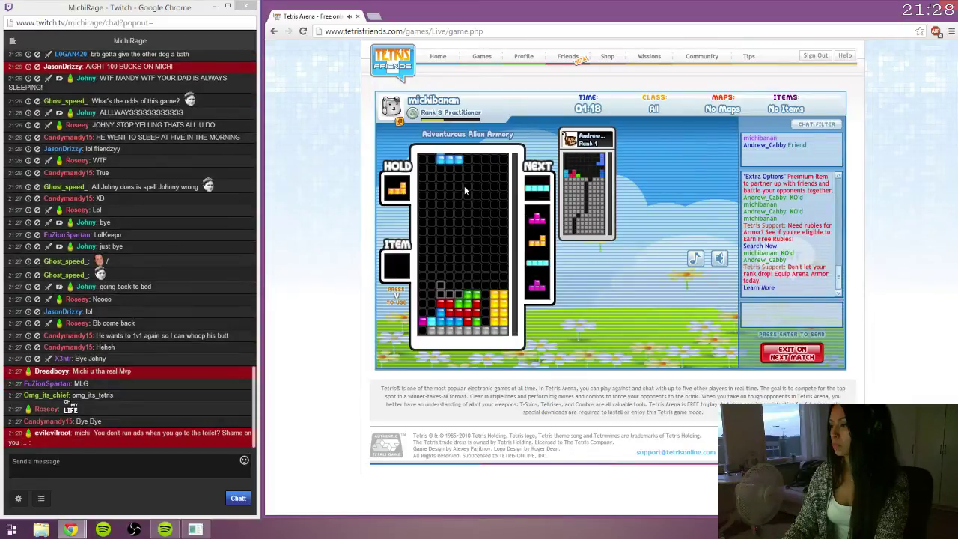
key(Up)
key(Left)
key(Left)
key(space)
key(Up)
key(Right)
key(Right)
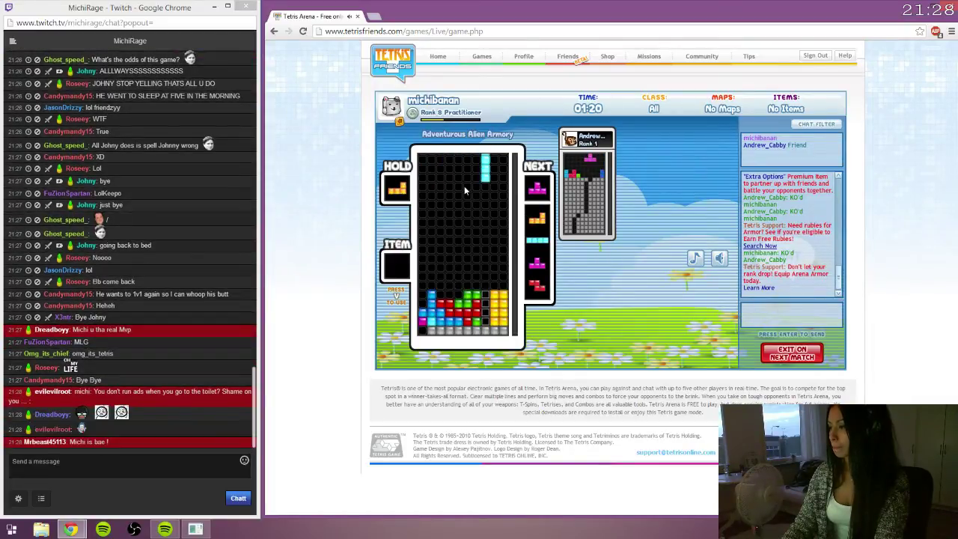
key(space)
key(Left)
key(space)
key(Right)
key(Right)
key(Right)
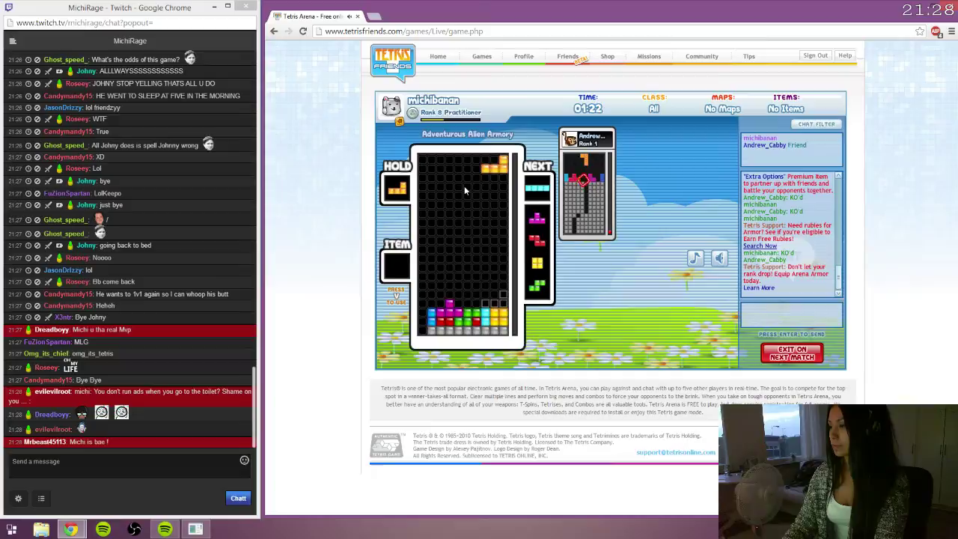
key(space)
key(Up)
key(Left)
key(Left)
key(space)
key(space)
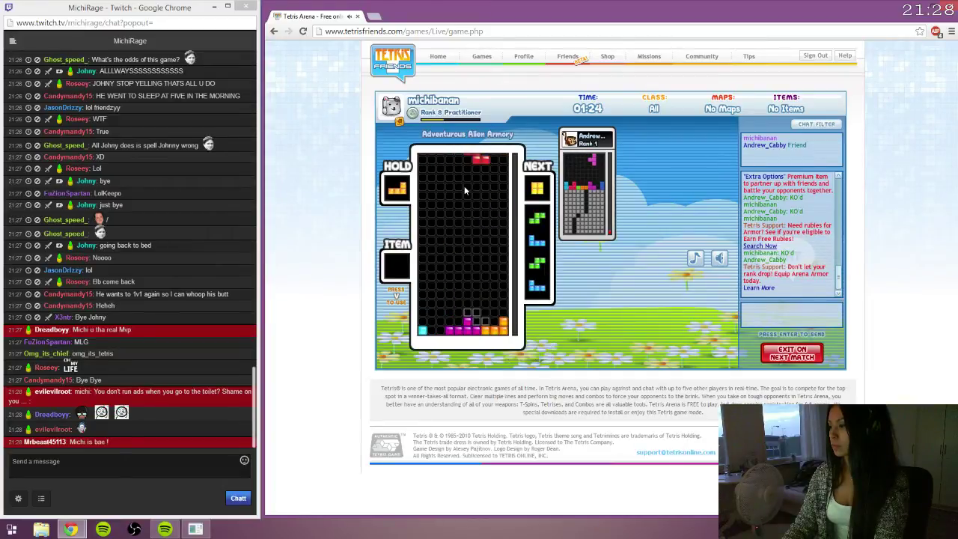
key(Up)
key(Right)
key(Right)
key(space)
- Clear a line with the O, place S and J pieces, and clear another with an I
key(Left)
key(Left)
key(space)
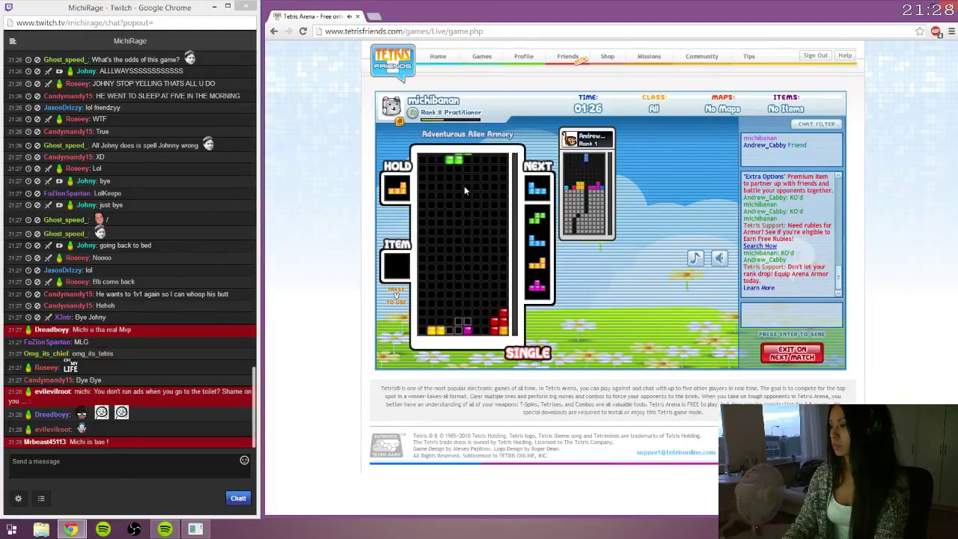
key(space)
key(Up)
key(Right)
key(Right)
key(space)
key(Left)
key(Left)
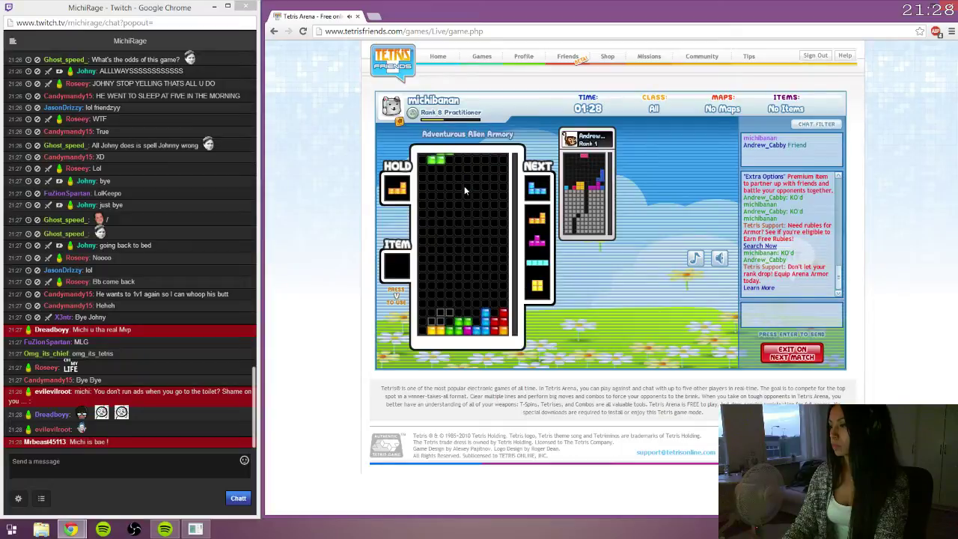
key(space)
key(Up)
key(Right)
key(space)
key(Up)
key(Left)
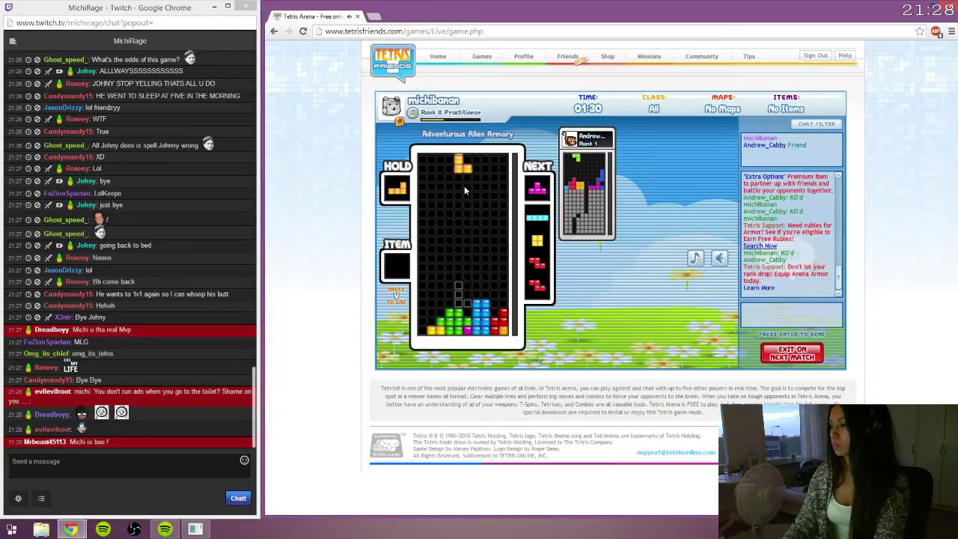
key(Left)
key(space)
key(Up)
key(Right)
key(Right)
key(space)
key(Up)
key(Left)
key(Left)
key(Left)
key(space)
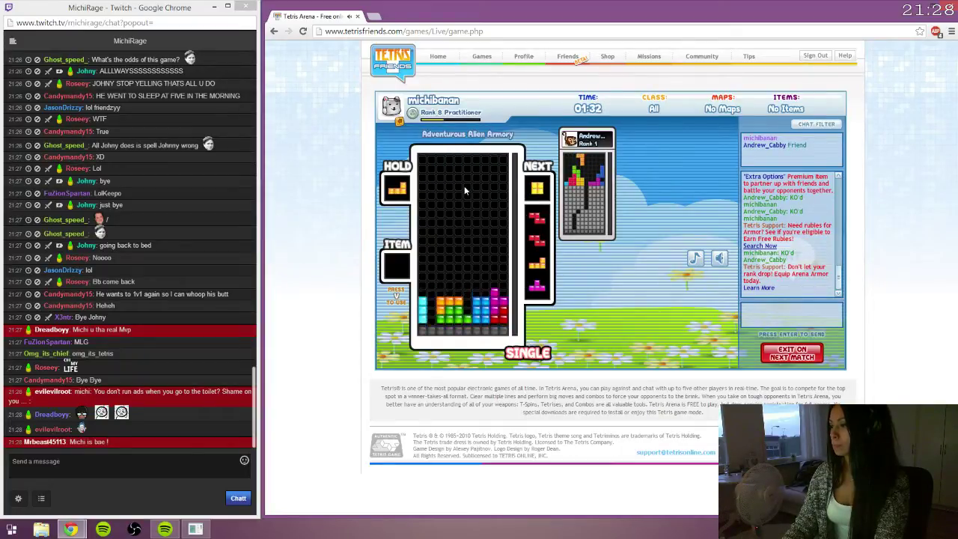
- Hold the Z, clear two lines with the L, then clear two single lines with S pieces
key(Right)
key(Right)
key(space)
key(shift)
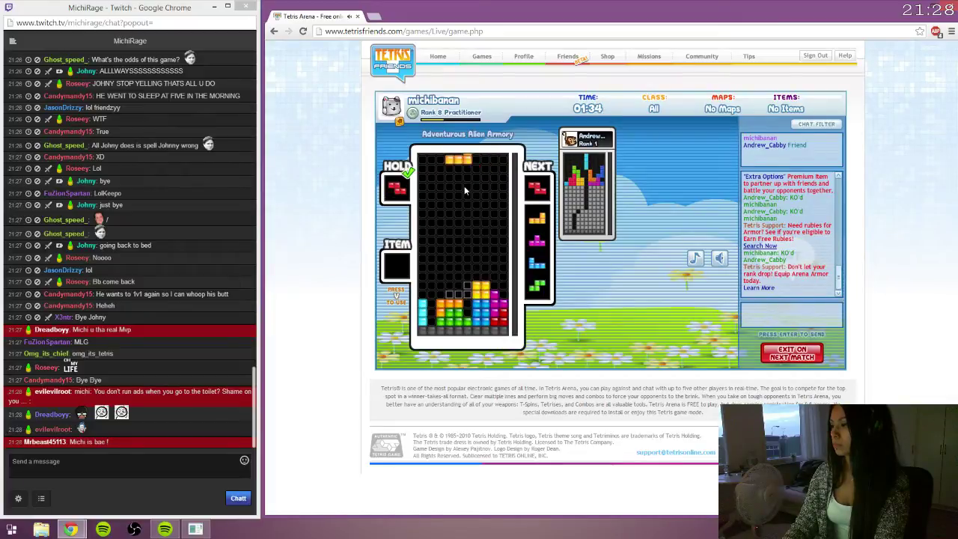
key(space)
key(Up)
key(Left)
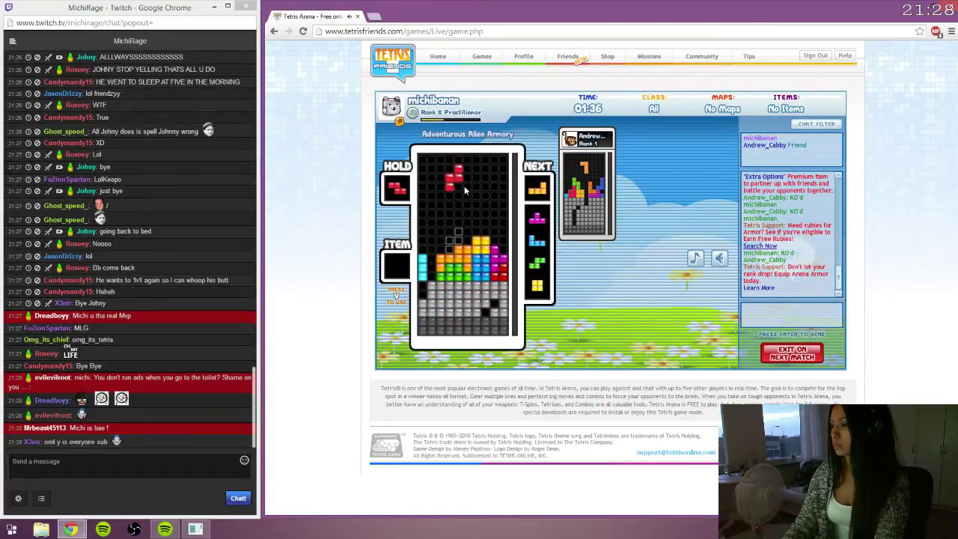
key(space)
key(Up)
key(Left)
key(Left)
key(Left)
key(space)
key(Up)
key(Right)
key(Right)
key(Right)
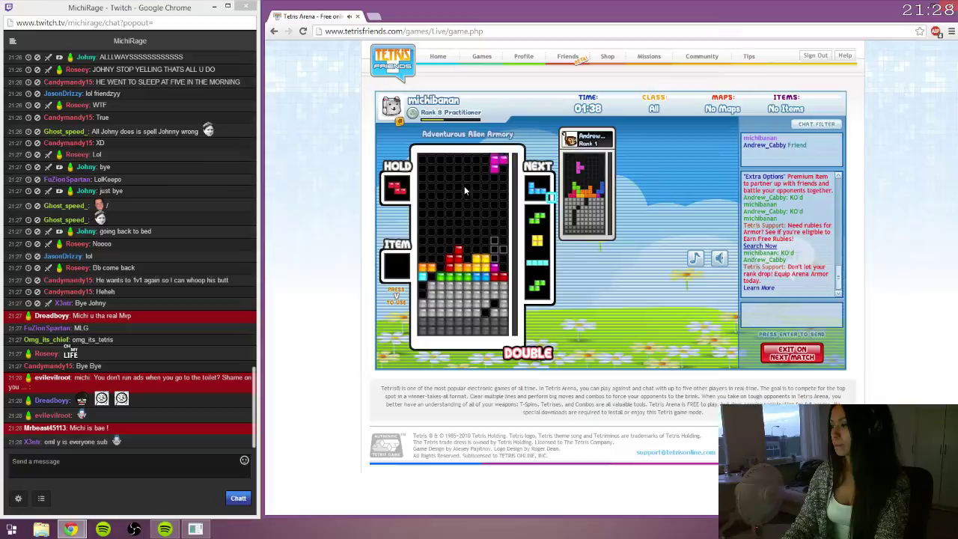
key(space)
key(shift)
key(Up)
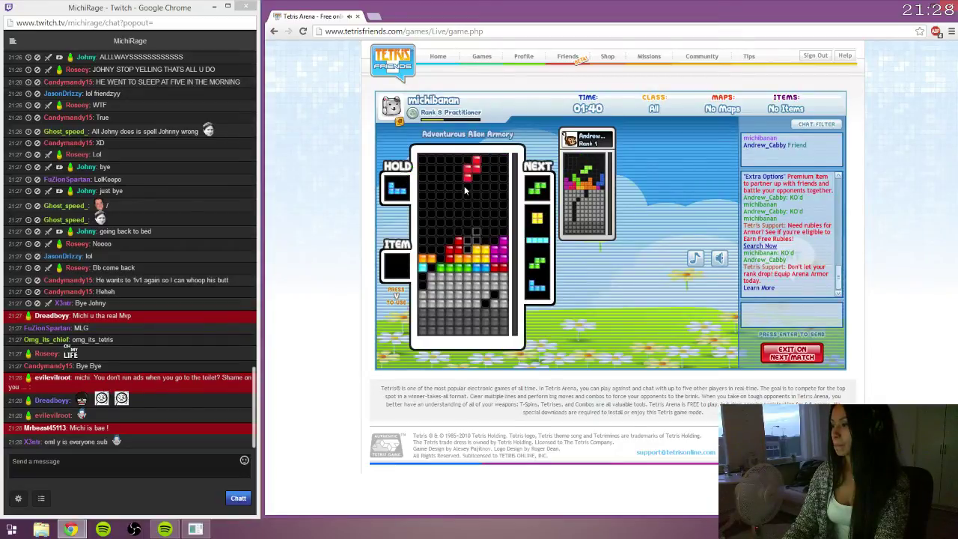
key(space)
key(Up)
key(Left)
key(Left)
key(Left)
key(space)
key(Right)
key(Right)
key(Right)
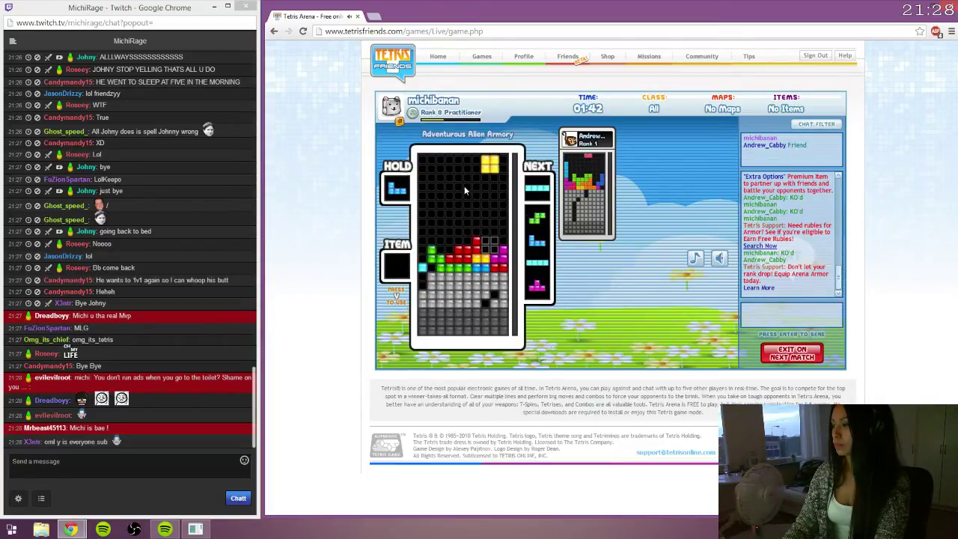
key(space)
key(Up)
key(Left)
key(Left)
key(Left)
key(space)
key(Left)
key(Left)
key(space)
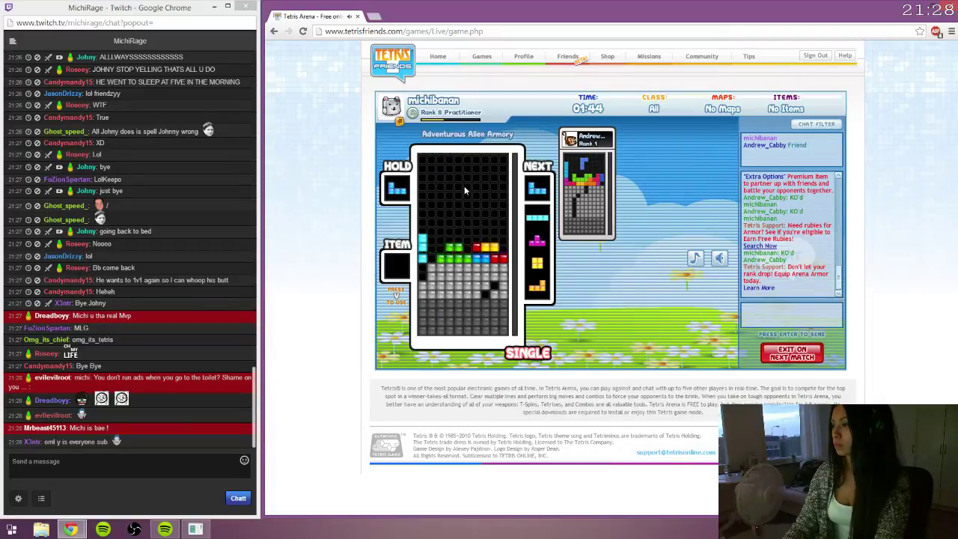
- Place the final J, T, I and O pieces until the opponent tops out, winning first place 19–13
key(Right)
key(Right)
key(space)
key(Up)
key(Left)
key(Left)
key(Left)
key(Left)
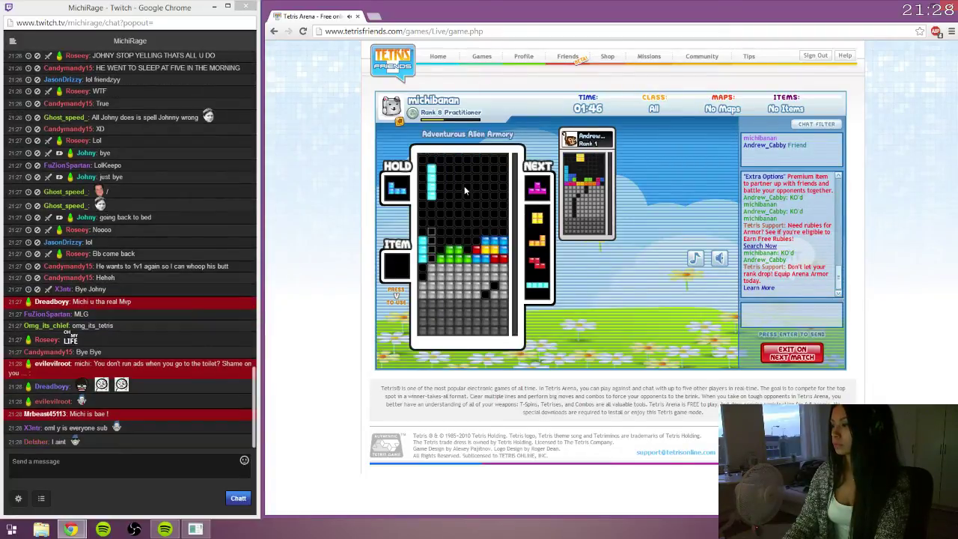
key(shift)
key(Right)
key(Right)
key(Right)
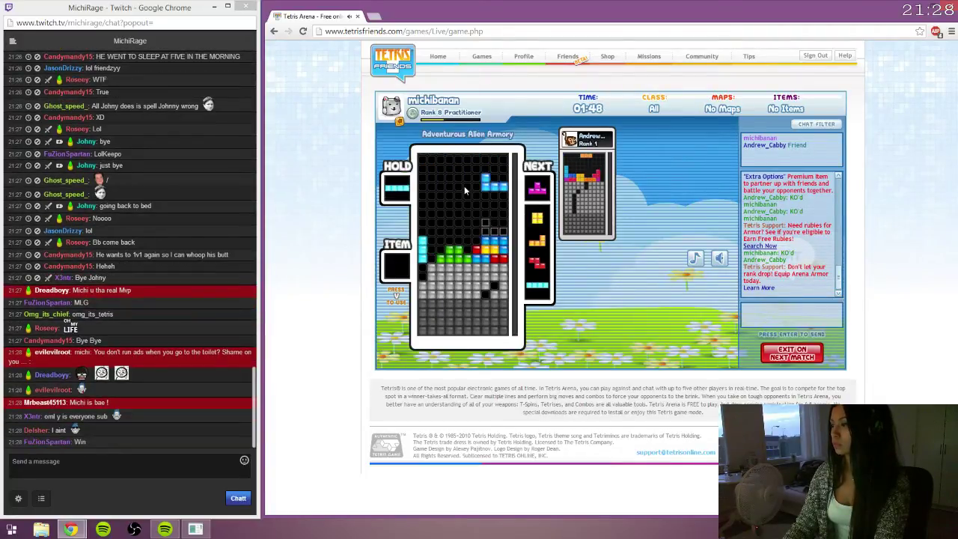
key(space)
key(Up)
key(Left)
key(Left)
key(space)
key(shift)
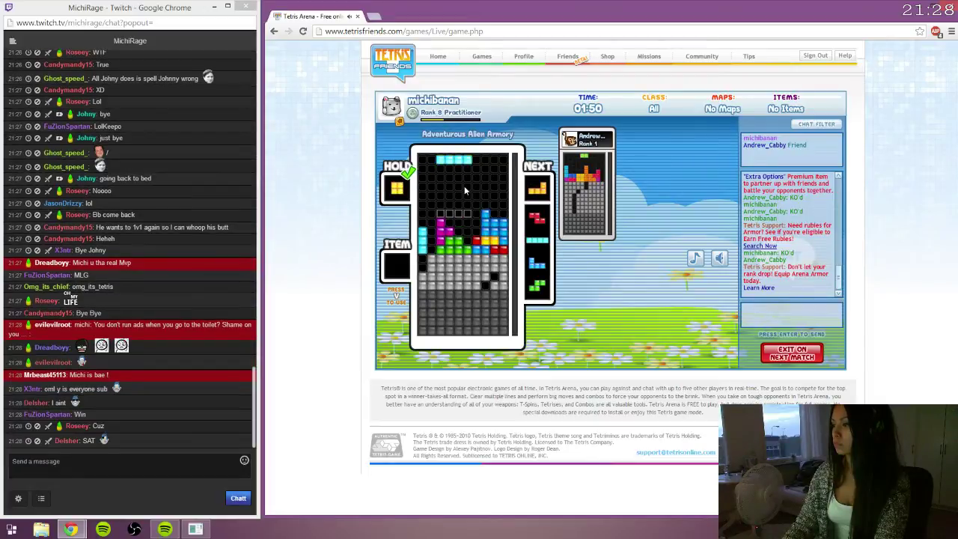
key(Up)
key(Left)
key(Left)
key(Left)
key(space)
key(Right)
key(Right)
key(Right)
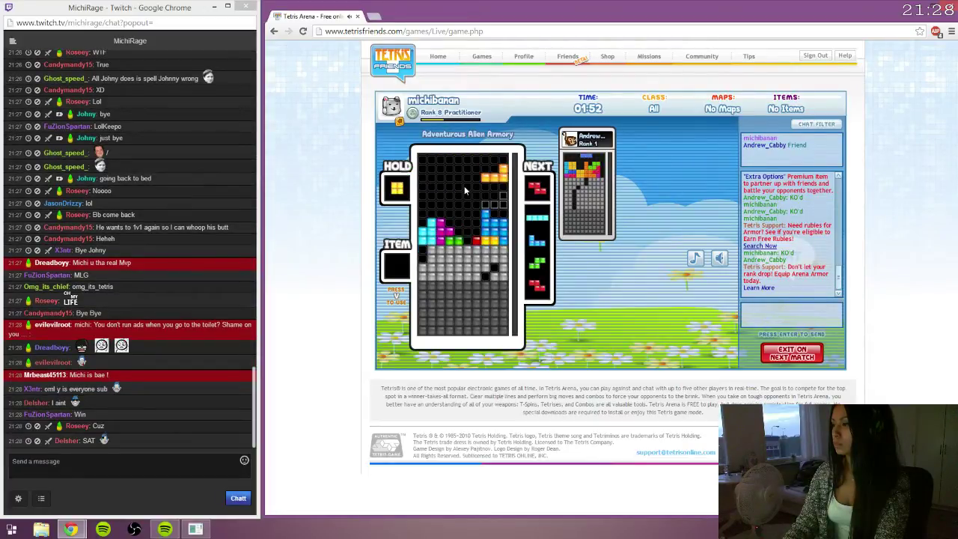
key(shift)
key(Right)
key(Right)
key(Right)
key(space)
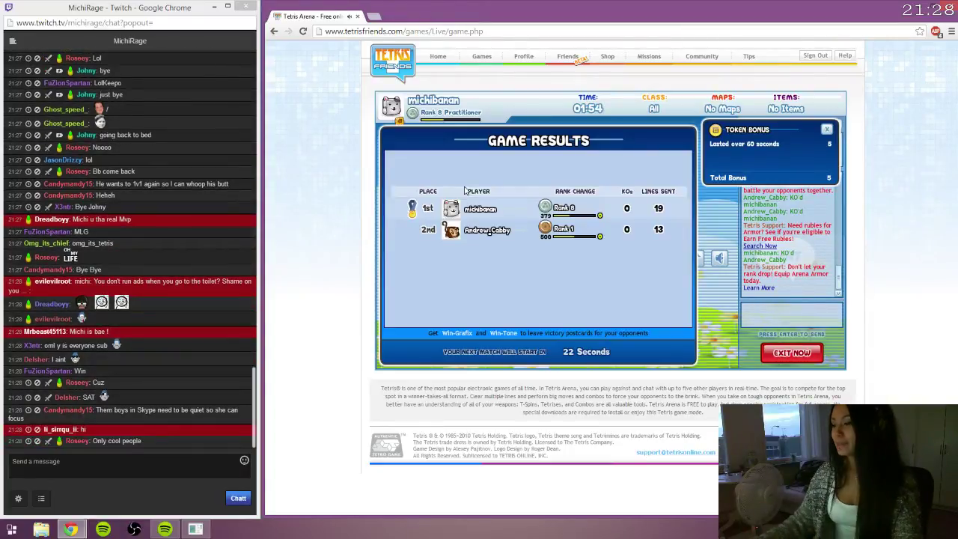
- Launch Gyazo from the Start menu search while the first-place results stay showing
click(12, 530)
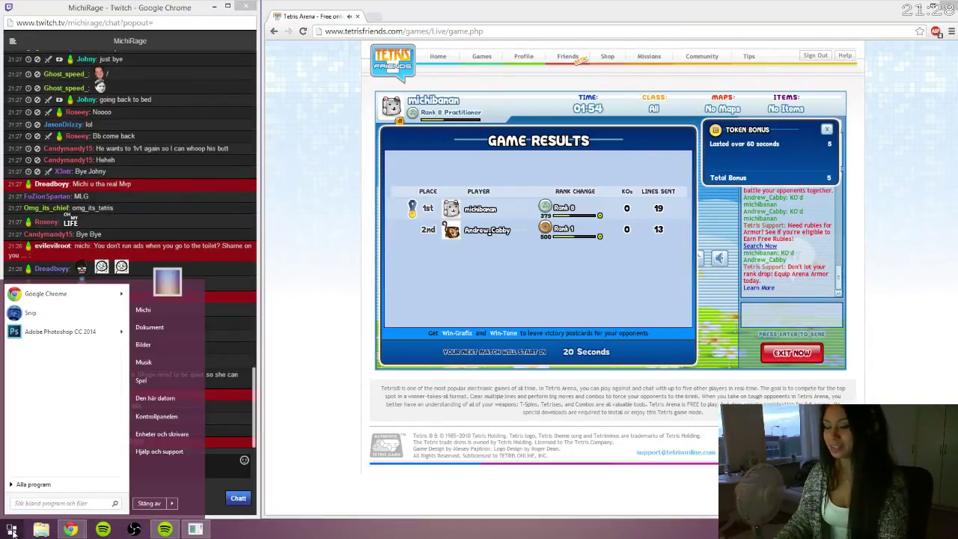
text(gya)
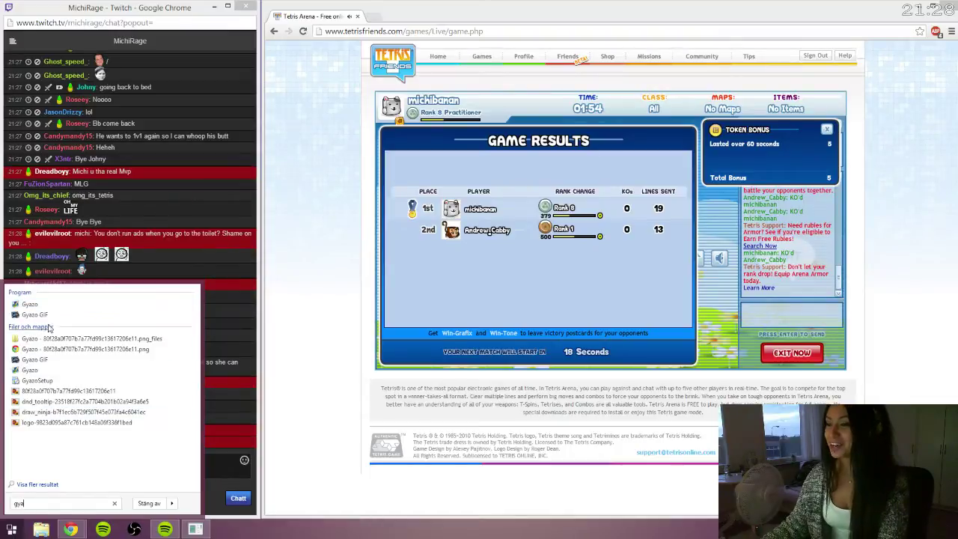
click(30, 304)
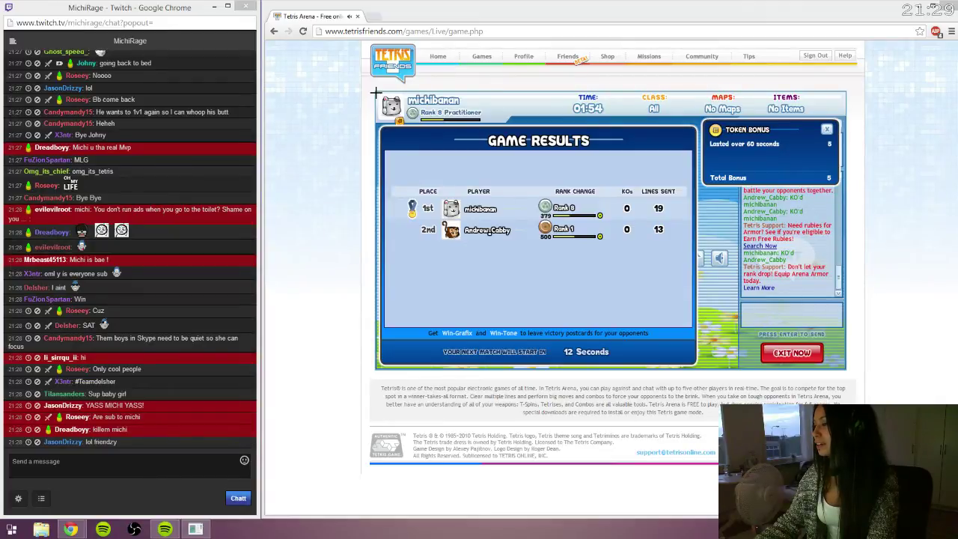
- Capture the whole game area with the Gyazo crosshair
drag(376, 92, 733, 364)
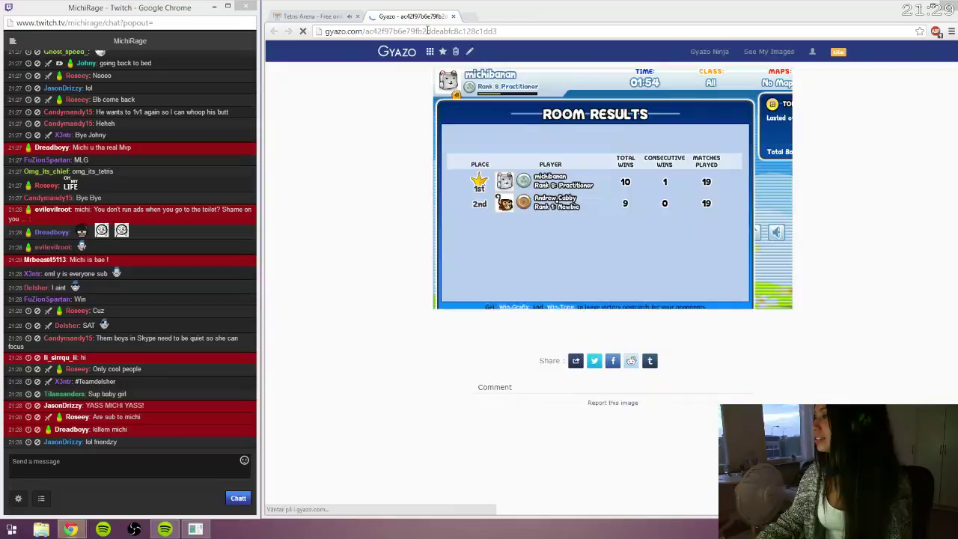
right_click(552, 138)
click(572, 153)
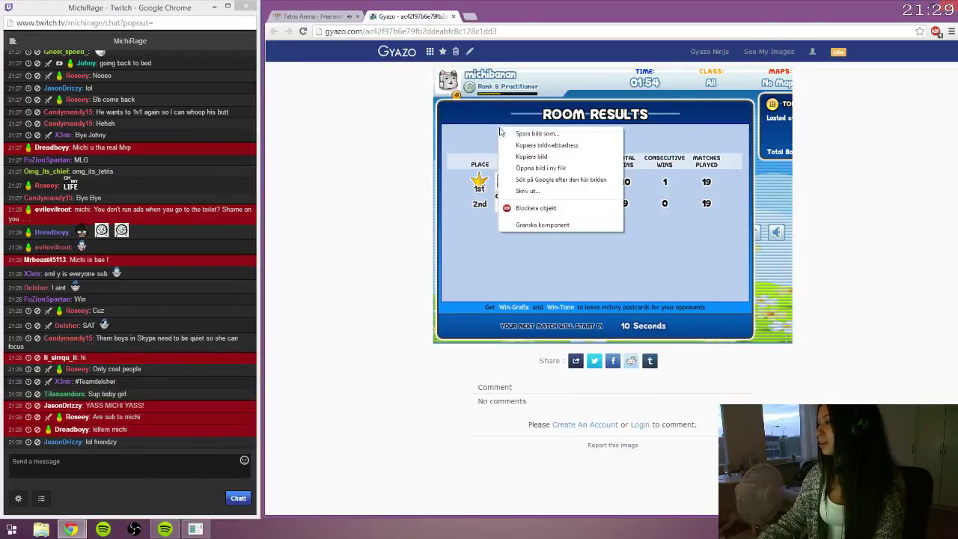
- Save the captured room results image as a PNG and close the capture page
right_click(496, 122)
click(517, 137)
click(742, 357)
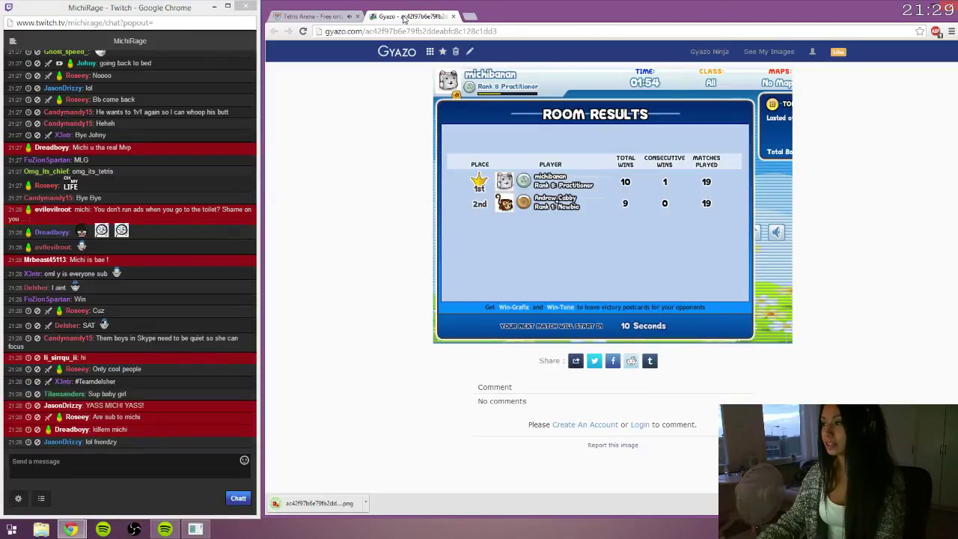
middle_click(405, 19)
click(374, 16)
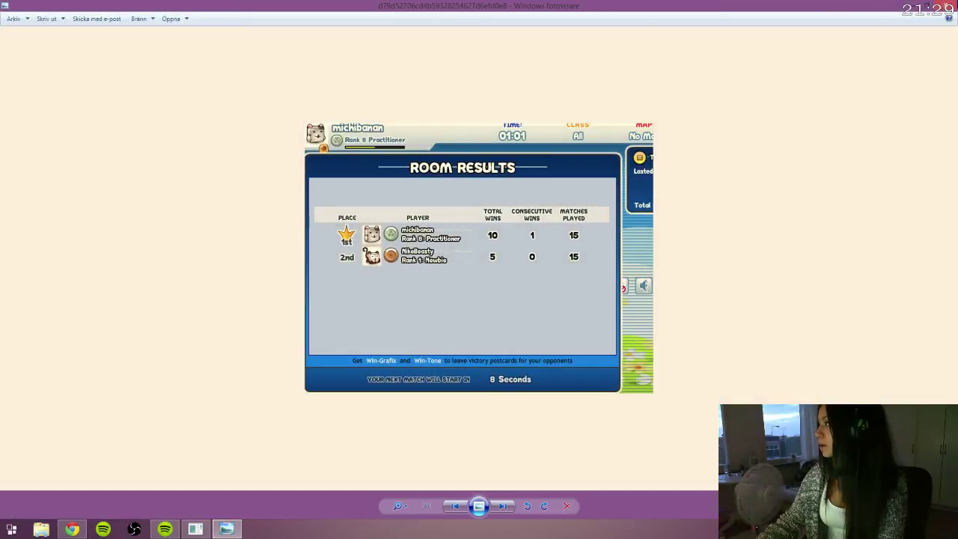
- Step to the newest room-results screenshot showing the 10–9 win, then close Photo Viewer
click(949, 6)
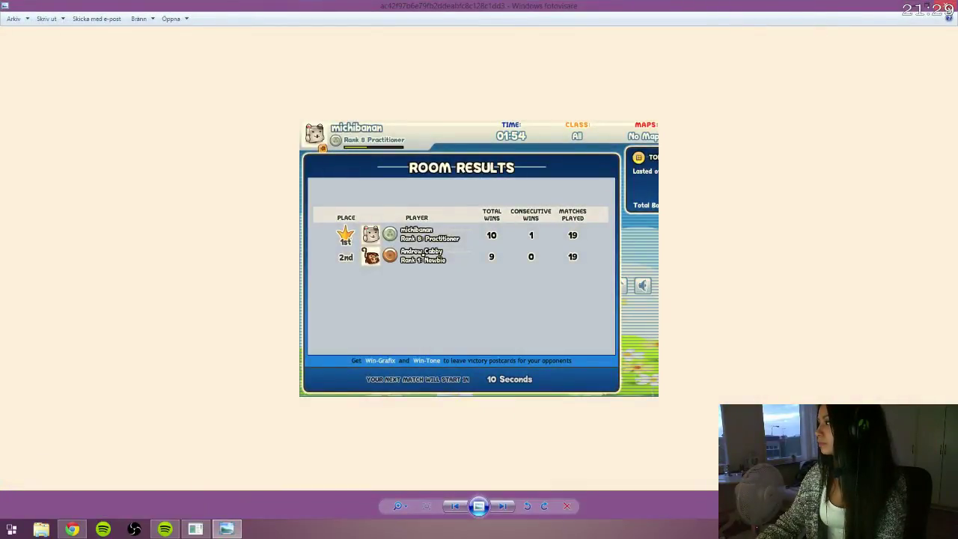
click(949, 6)
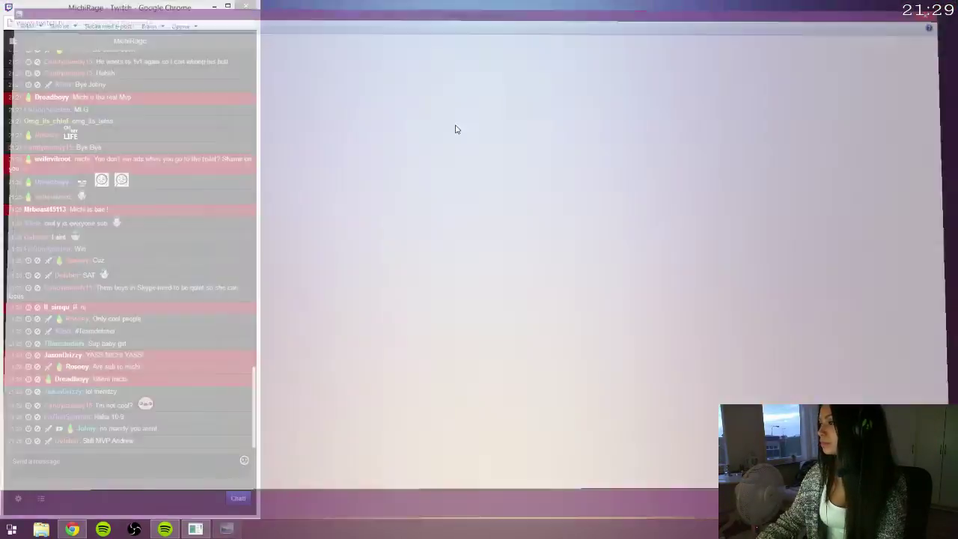